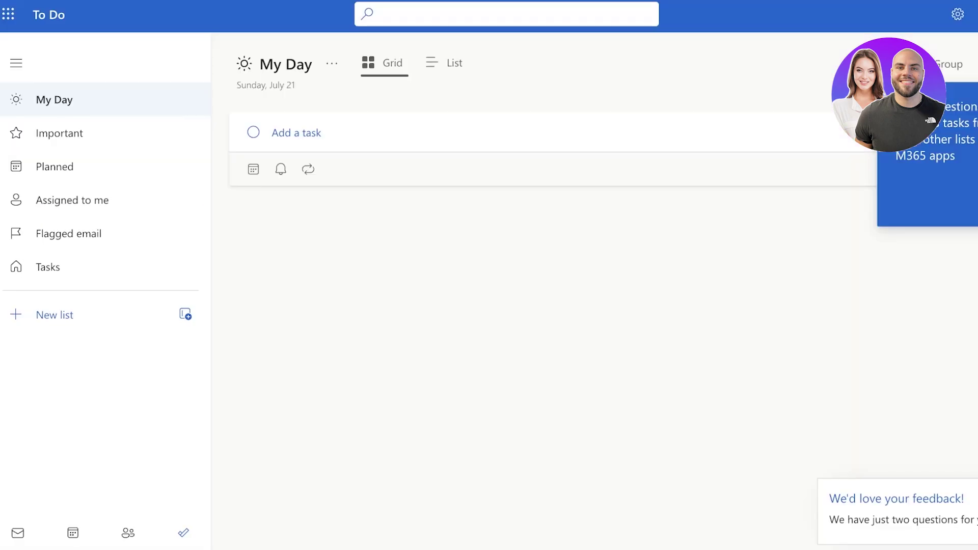
- Close the suggestions panel and start a new task in the empty My Day list
click(286, 132)
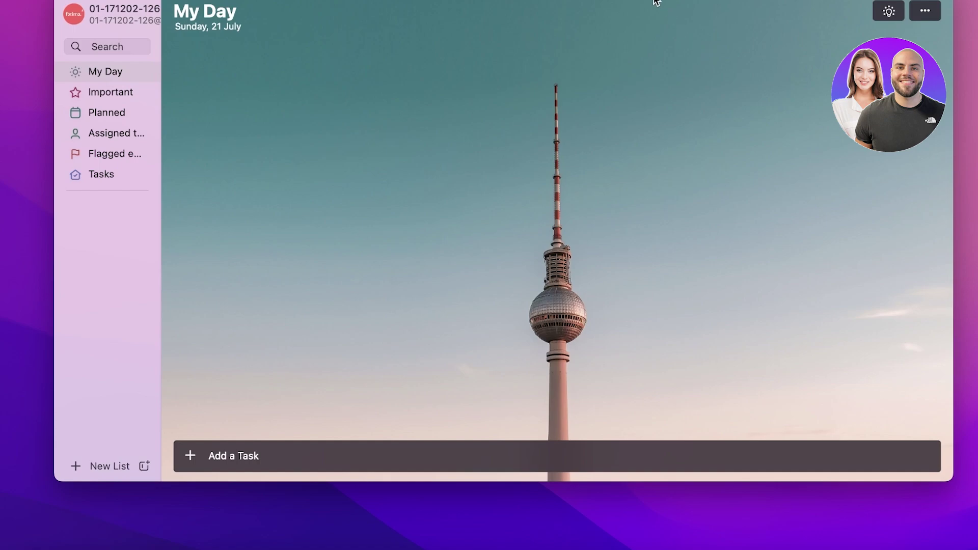
- Enlarge the window, widen the sidebar, and browse Important, Planned, Flagged email and Assigned to me
drag(917, 448, 975, 548)
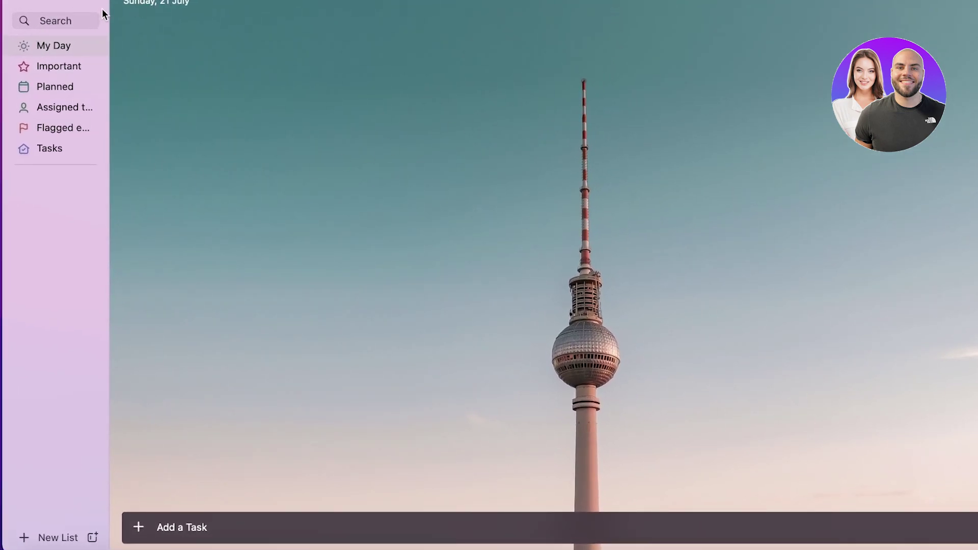
drag(109, 20, 152, 54)
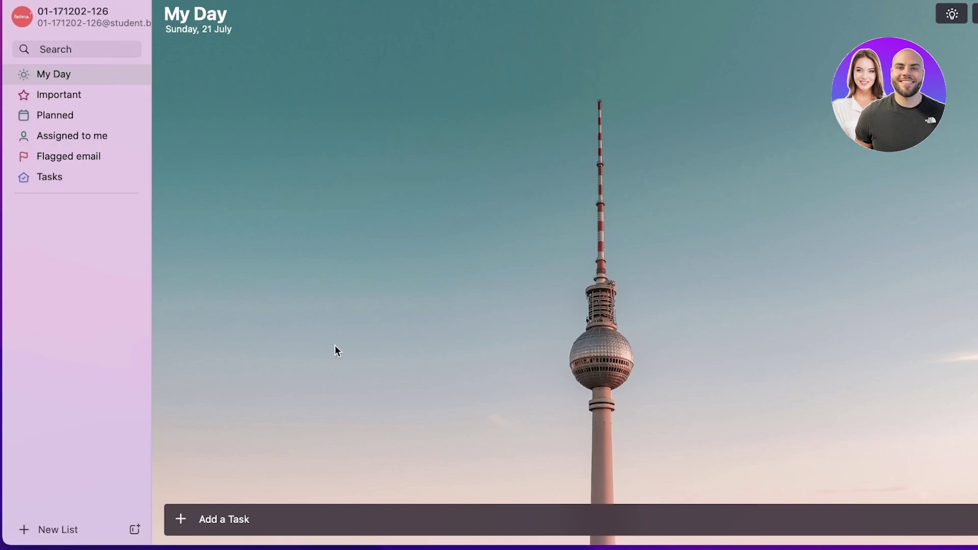
click(77, 97)
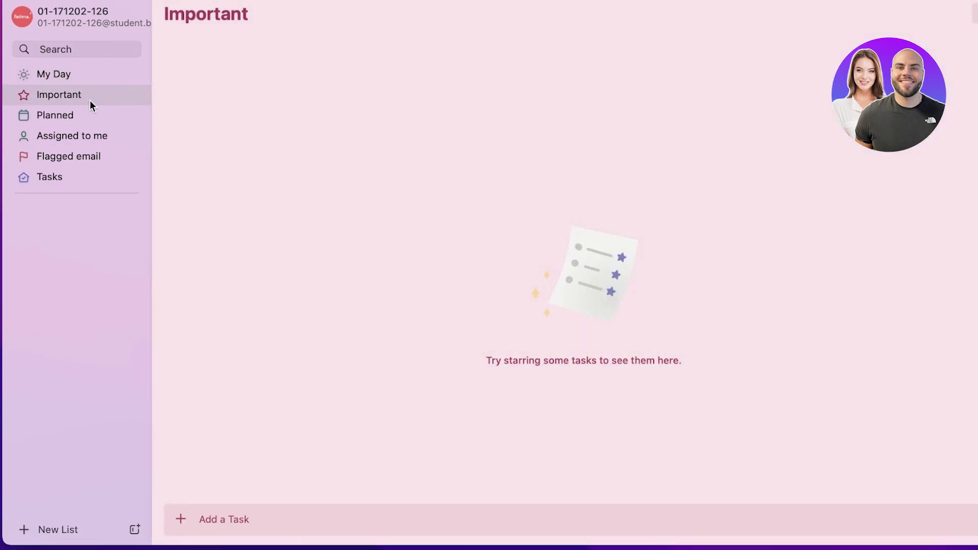
click(69, 118)
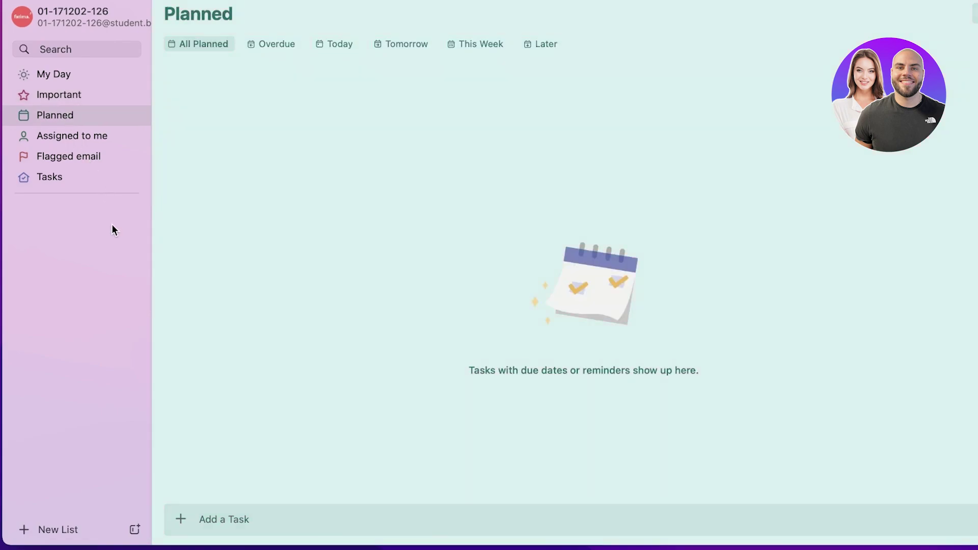
click(87, 147)
click(84, 142)
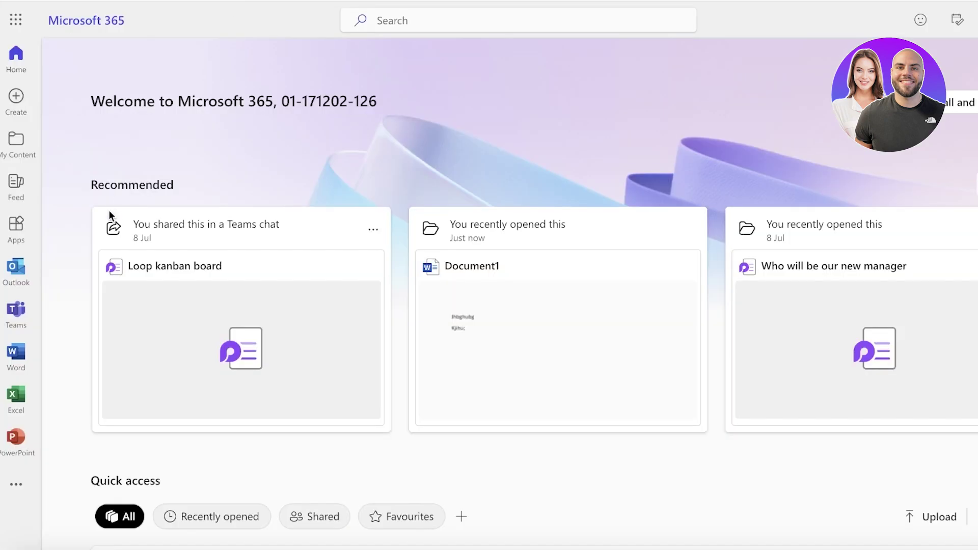
- Open PowerPoint, then show the More apps list with OneNote and other Microsoft 365 apps
click(20, 442)
click(18, 482)
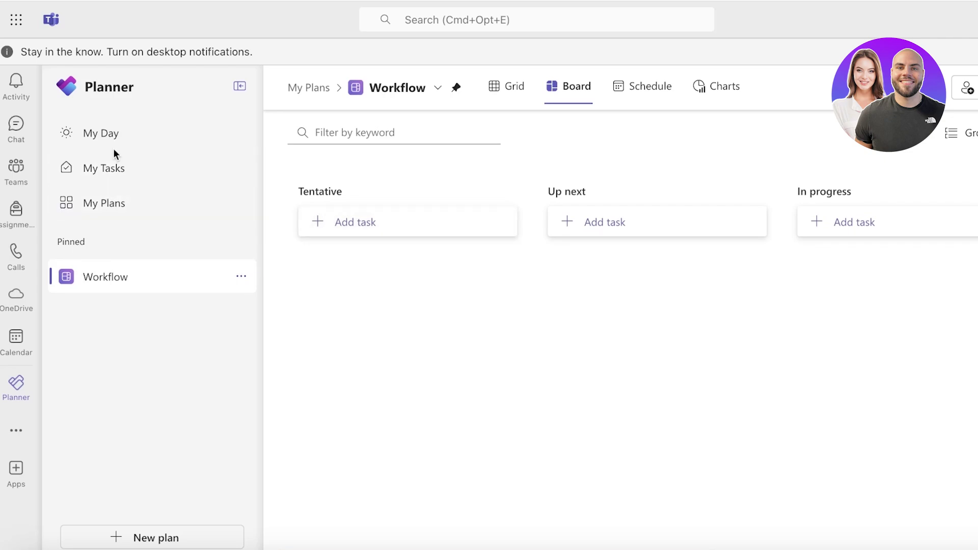
- Add a 'Create a logo' task, assigned to yourself, under Tentative in the Workflow plan
click(338, 222)
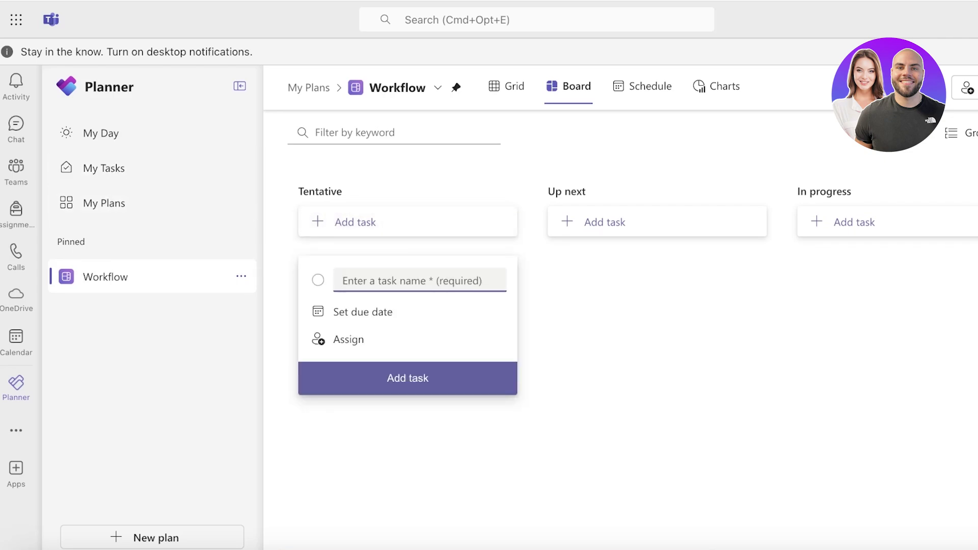
text(Create a logo)
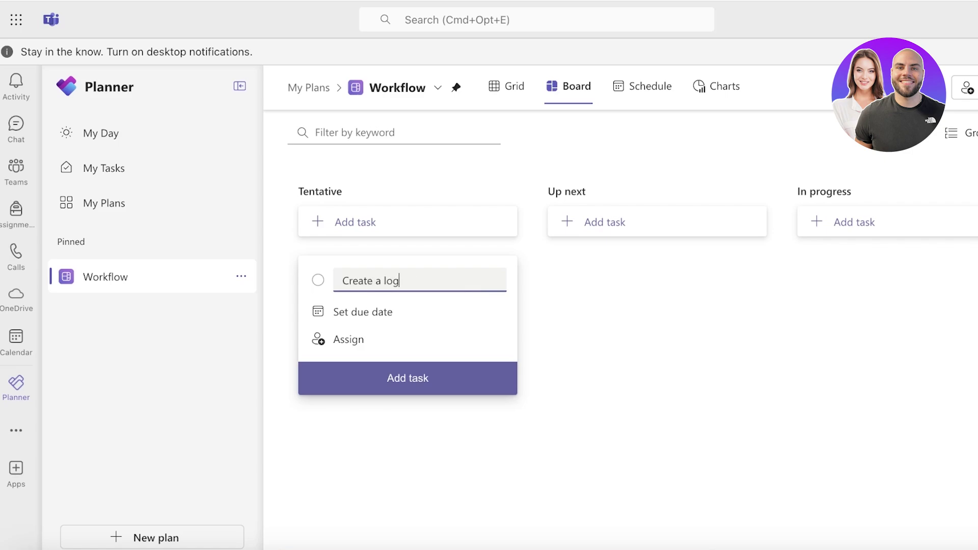
click(319, 340)
click(362, 430)
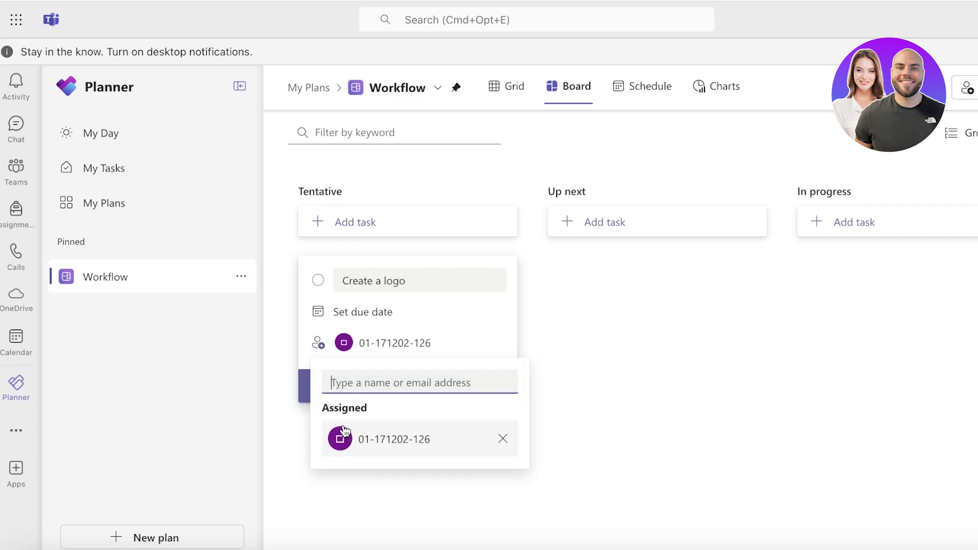
click(702, 331)
click(461, 383)
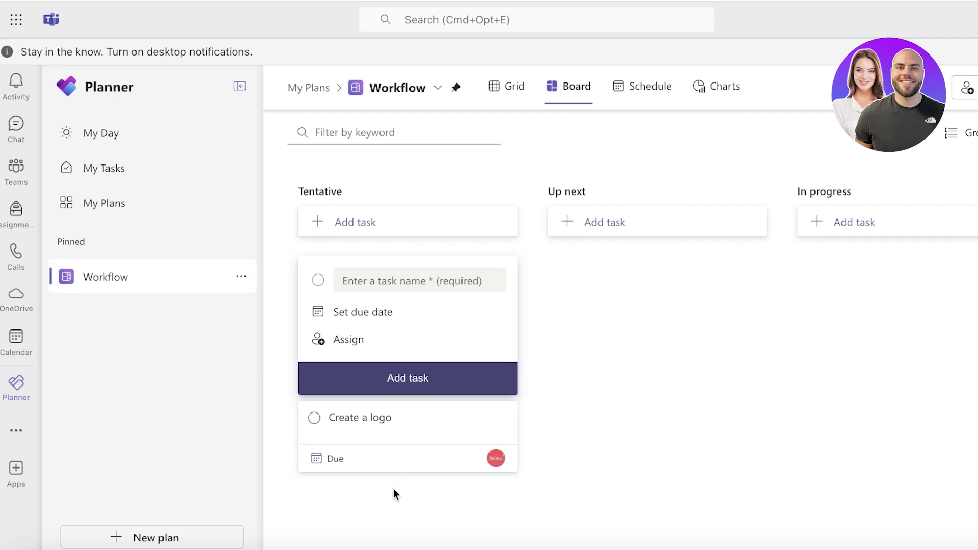
click(702, 360)
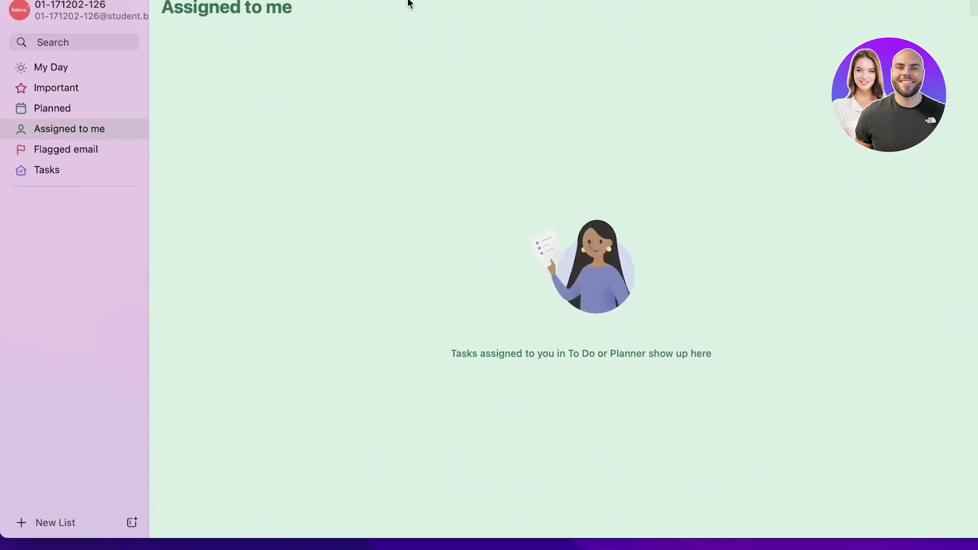
- Browse Planned, Assigned to me and Flagged email, ending on the empty Tasks list
click(58, 113)
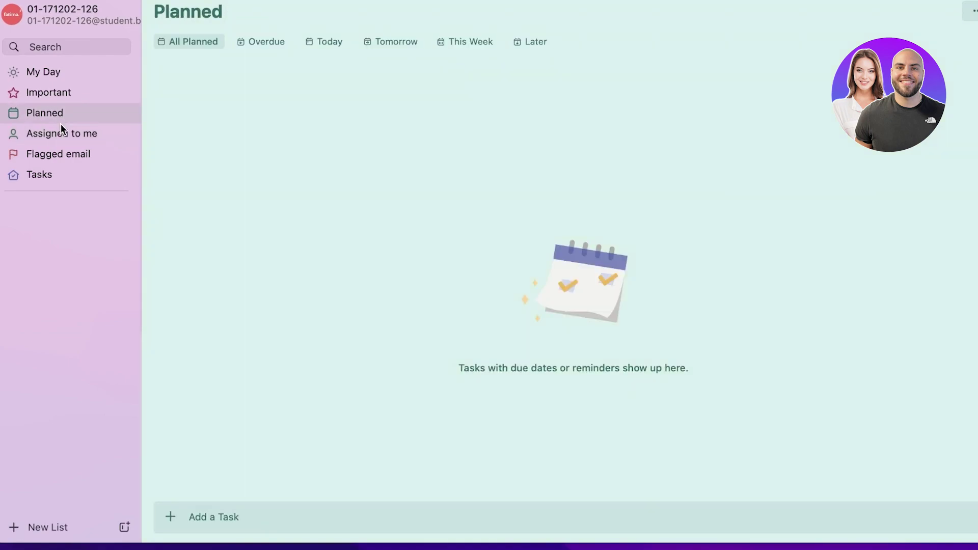
click(60, 132)
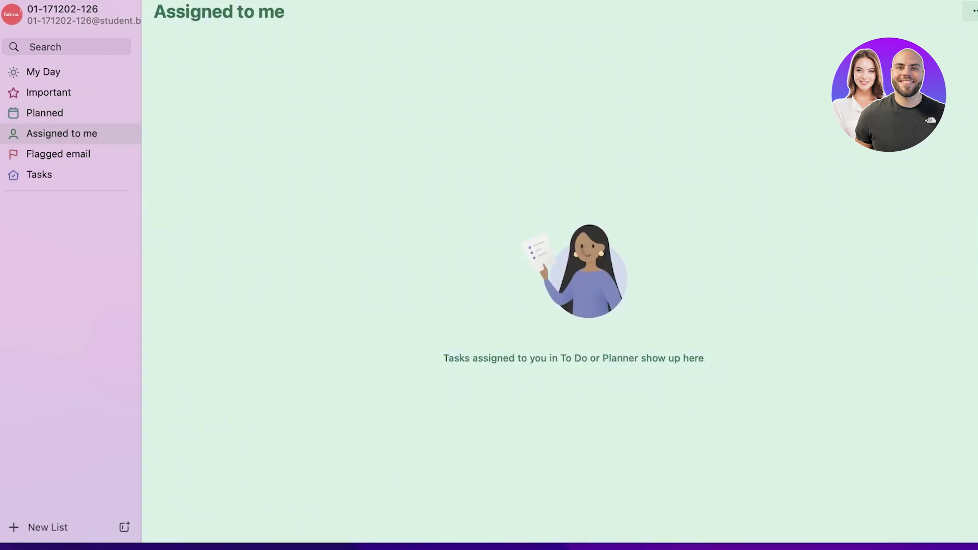
click(974, 10)
click(40, 153)
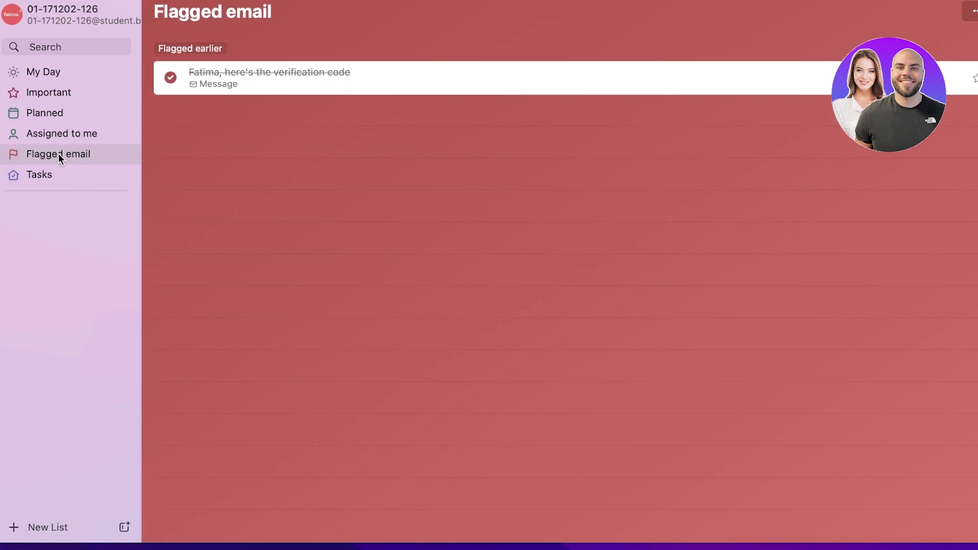
click(48, 169)
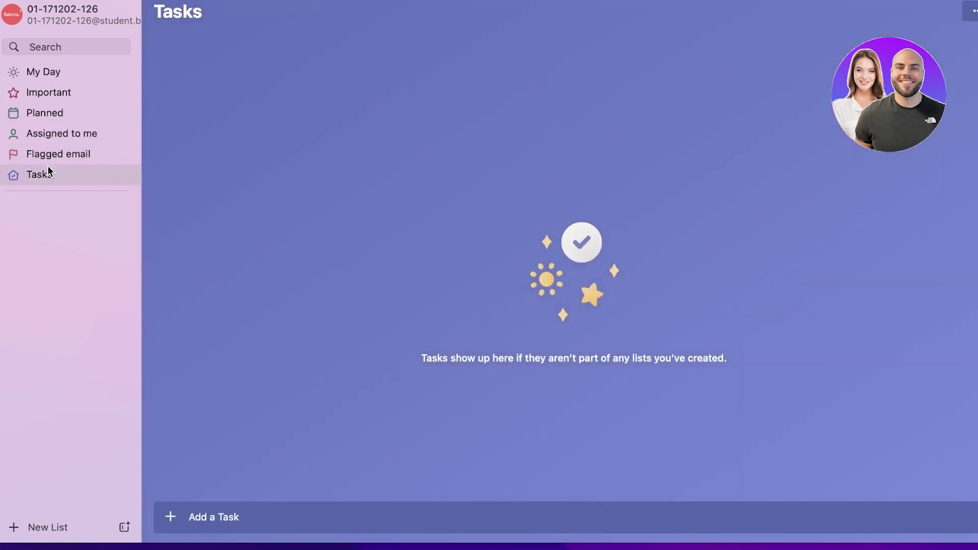
- Create two untitled lists and three untitled list groups
click(125, 528)
click(40, 527)
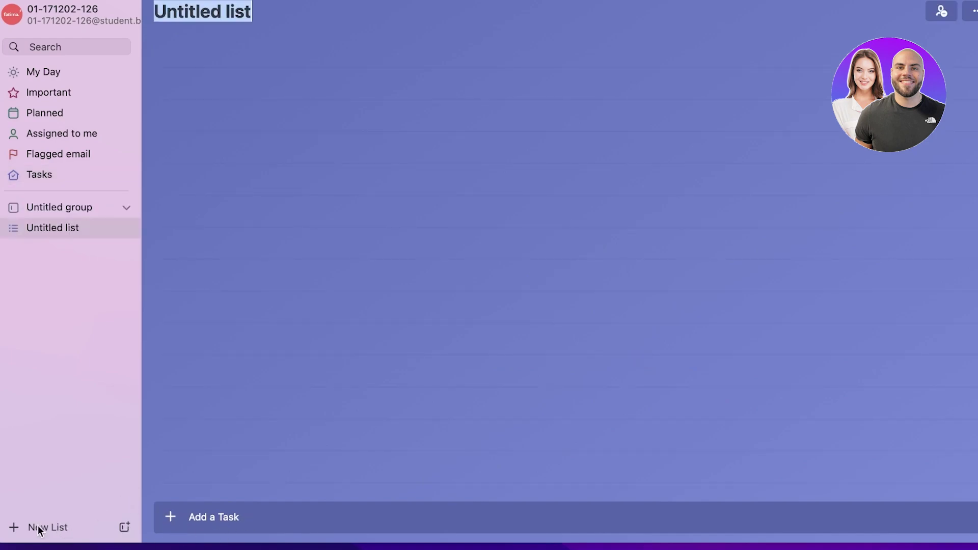
click(39, 528)
click(124, 527)
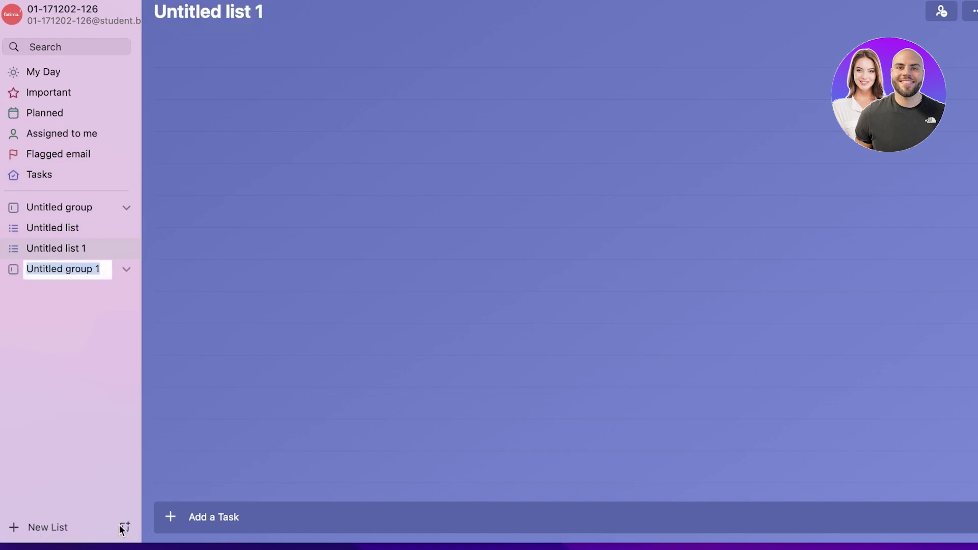
click(125, 527)
click(77, 328)
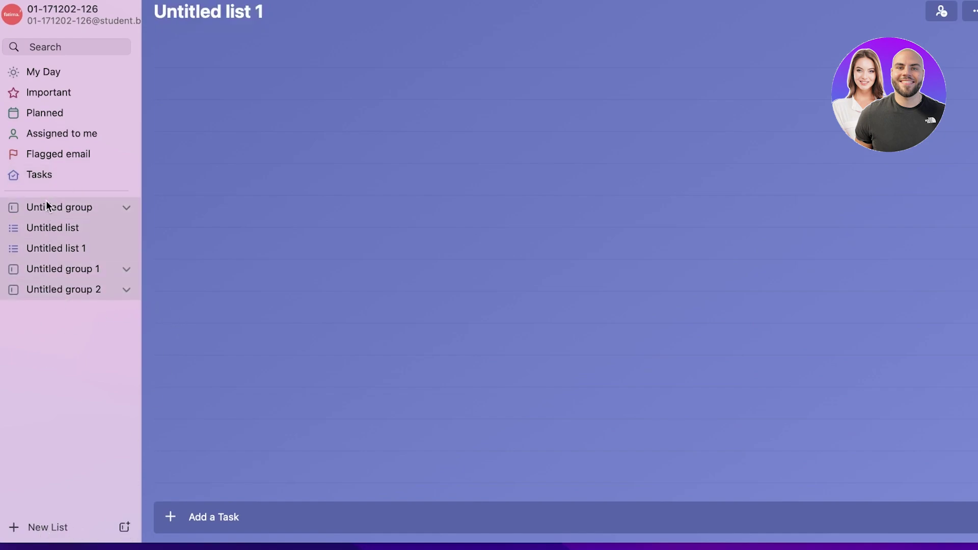
- Select several lists and groups and bring up their options menu without changing anything
right_click(71, 284)
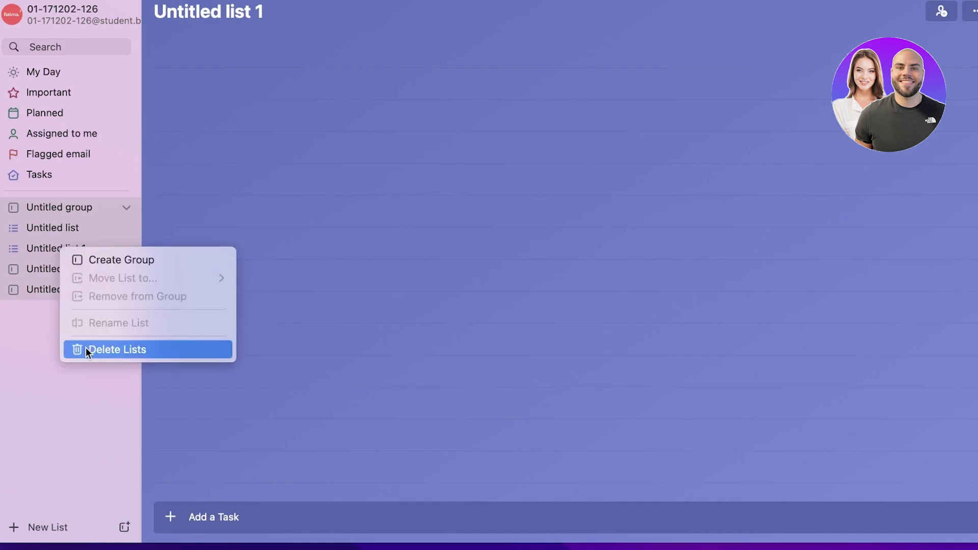
click(175, 294)
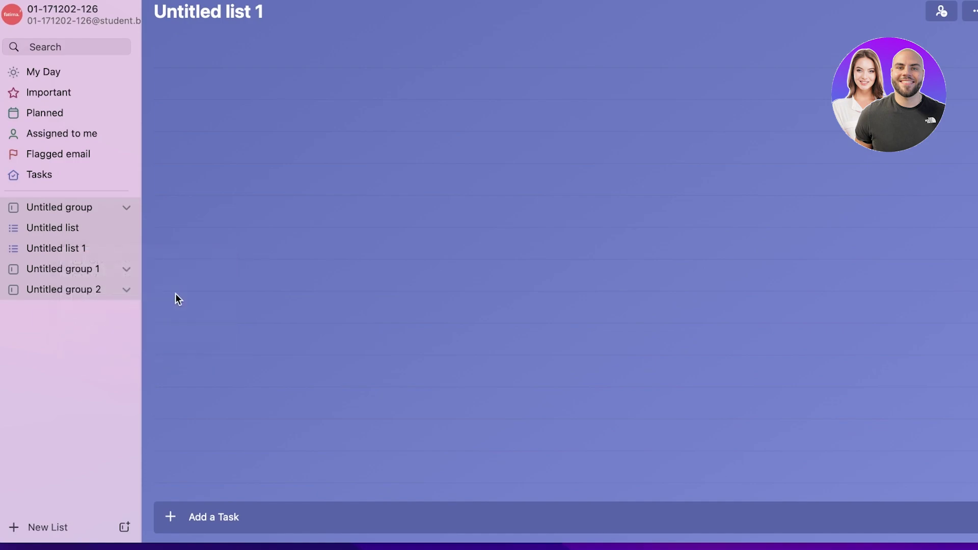
click(89, 348)
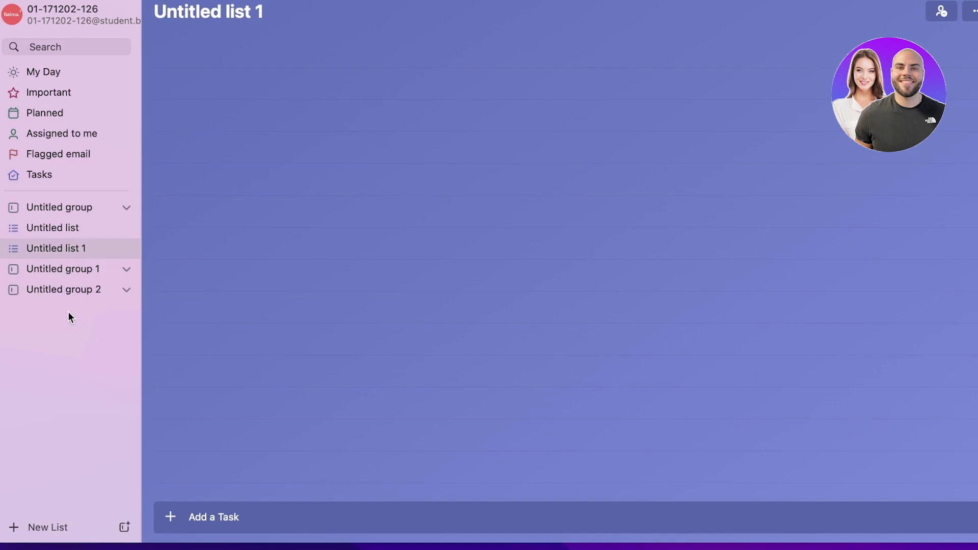
shift+click(72, 291)
right_click(79, 240)
click(106, 345)
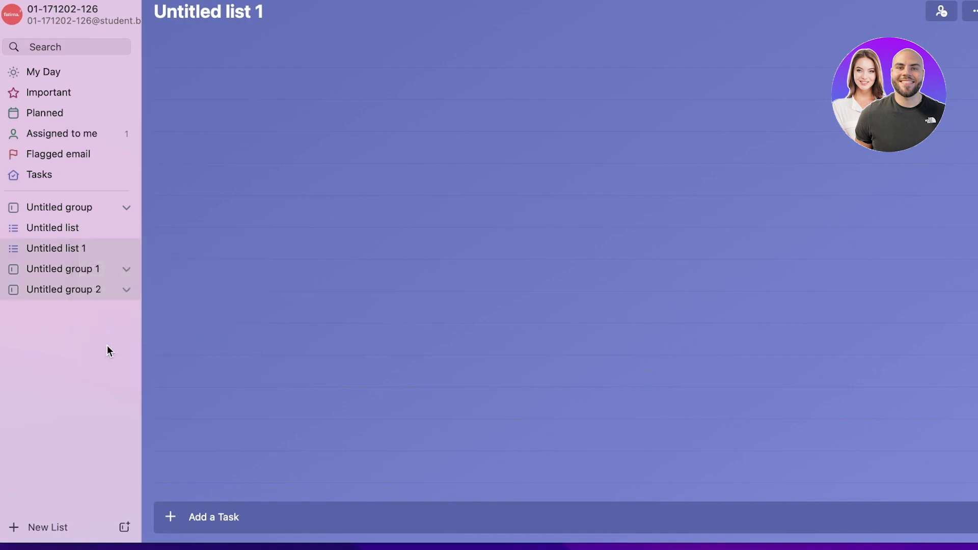
- Delete Untitled list and Untitled list 1, confirming each deletion
right_click(86, 226)
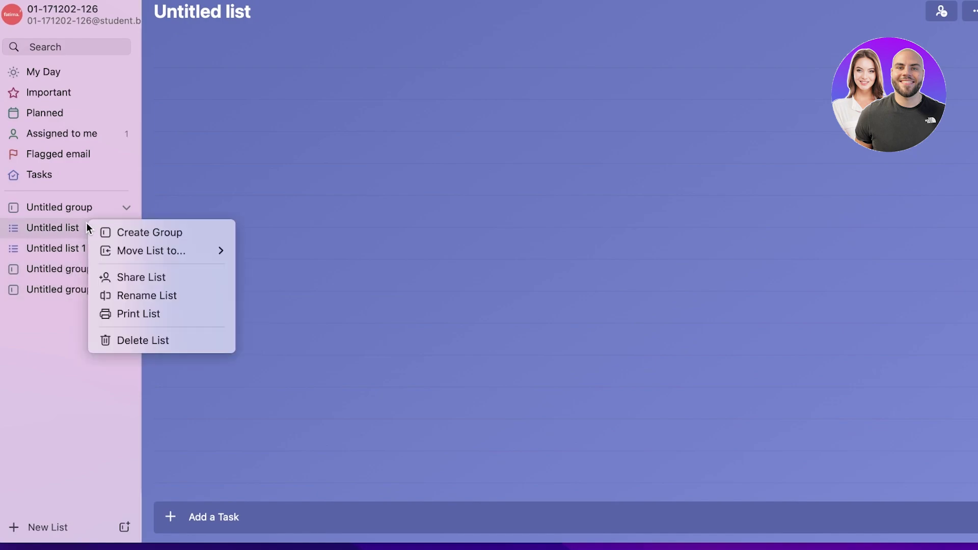
click(131, 340)
click(504, 329)
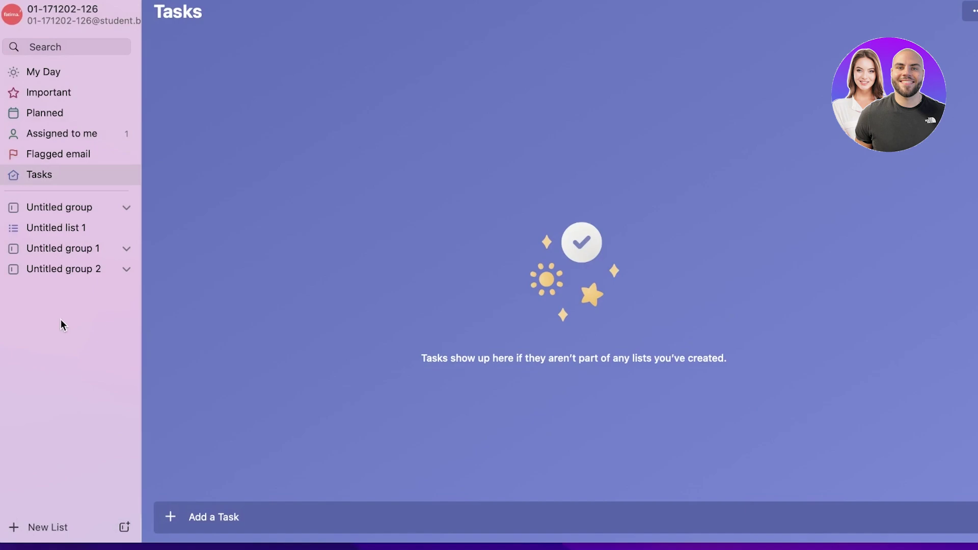
right_click(87, 228)
click(571, 315)
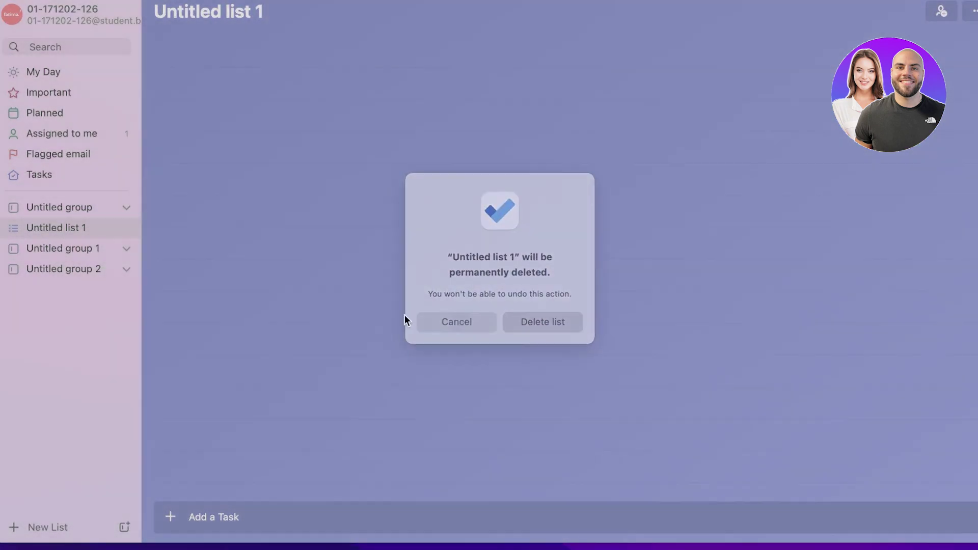
- Delete Untitled group and the remaining list group
right_click(70, 205)
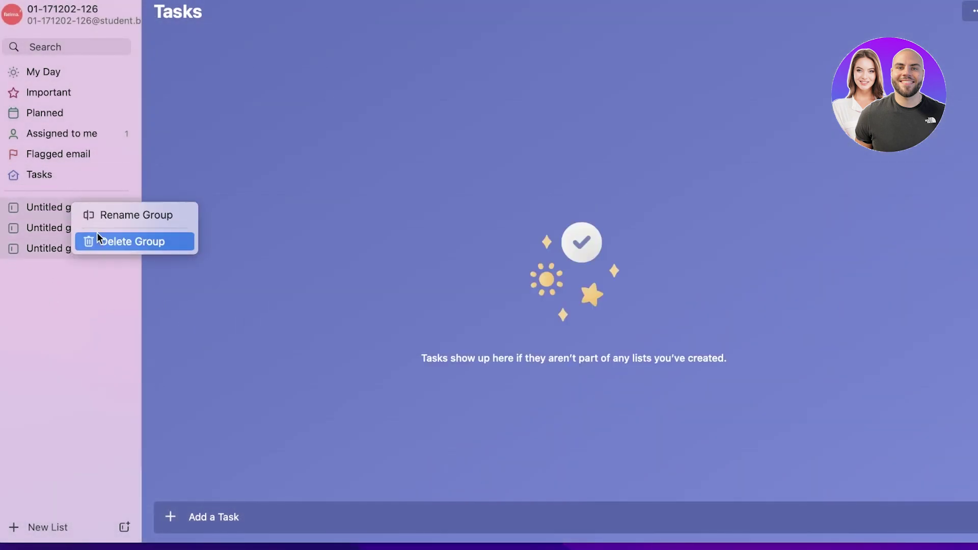
click(96, 233)
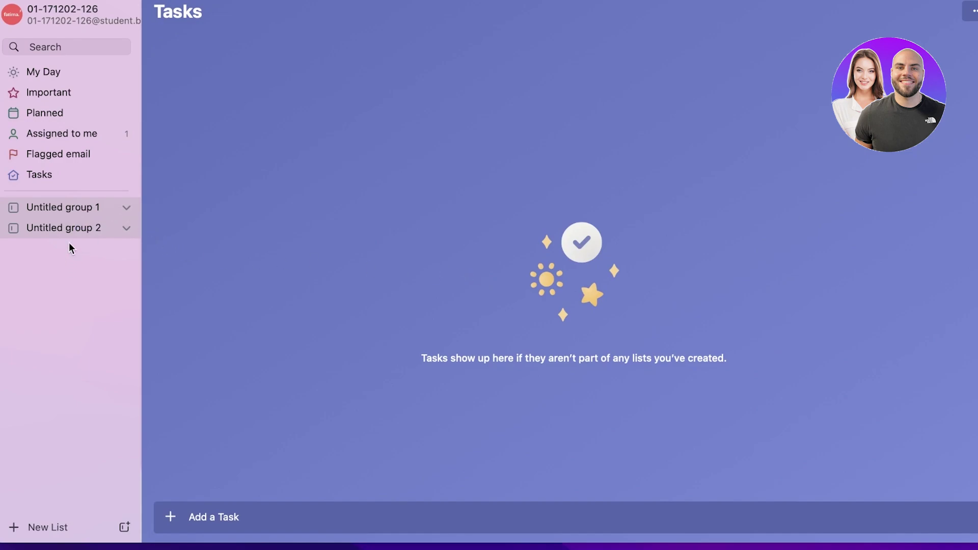
right_click(88, 204)
click(109, 237)
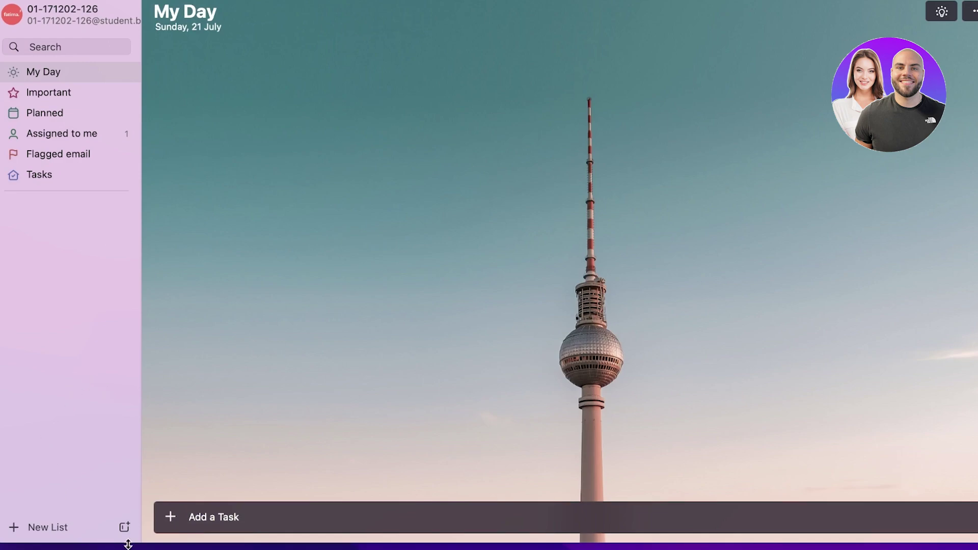
- Create a list group named Personal and add a new list
click(124, 528)
key(BackSpace)
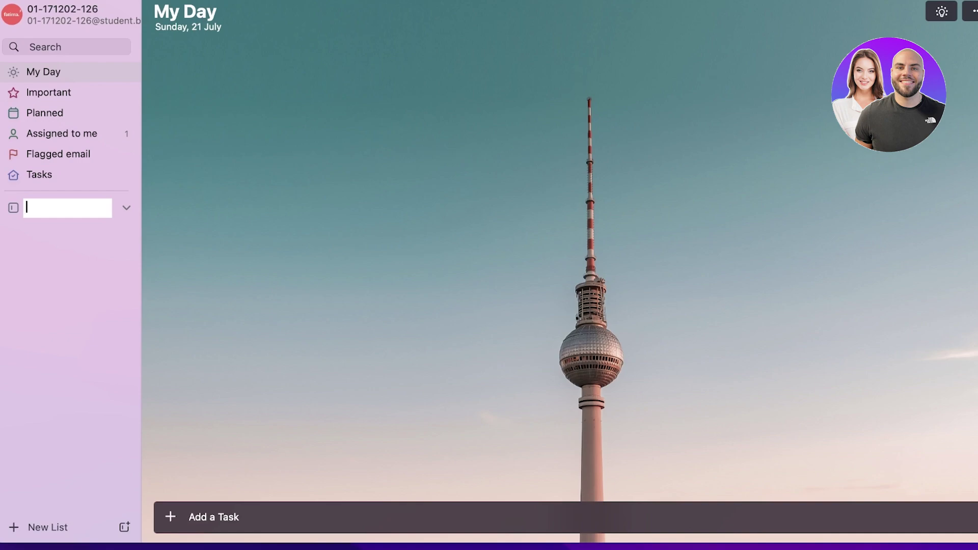
text(Personal)
key(Return)
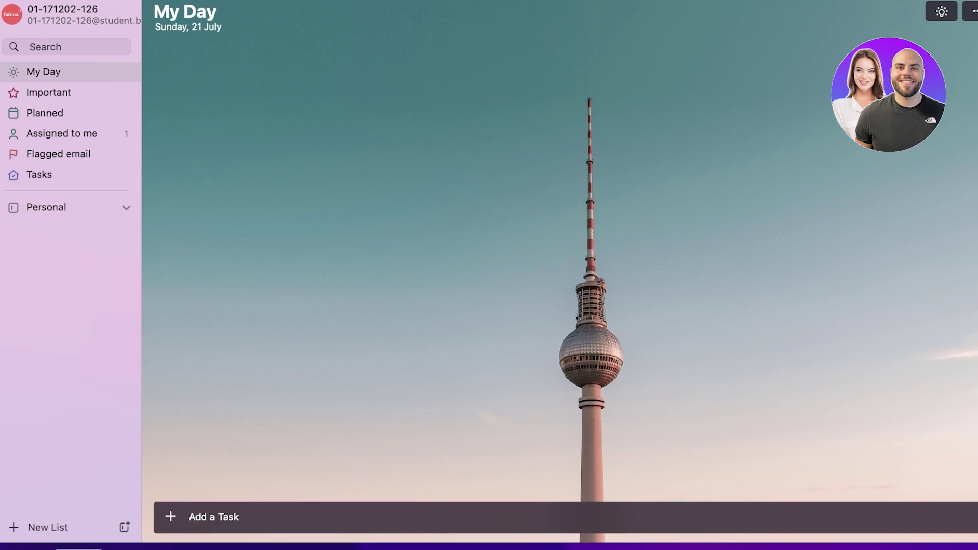
click(131, 533)
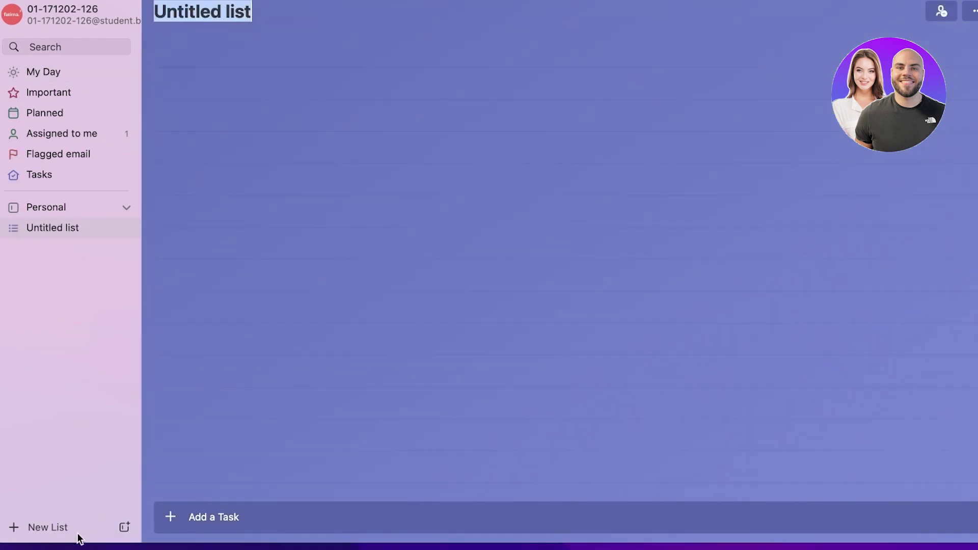
- Add a group renamed Work, delete the extra group, and create another new list
click(124, 528)
click(125, 527)
right_click(87, 251)
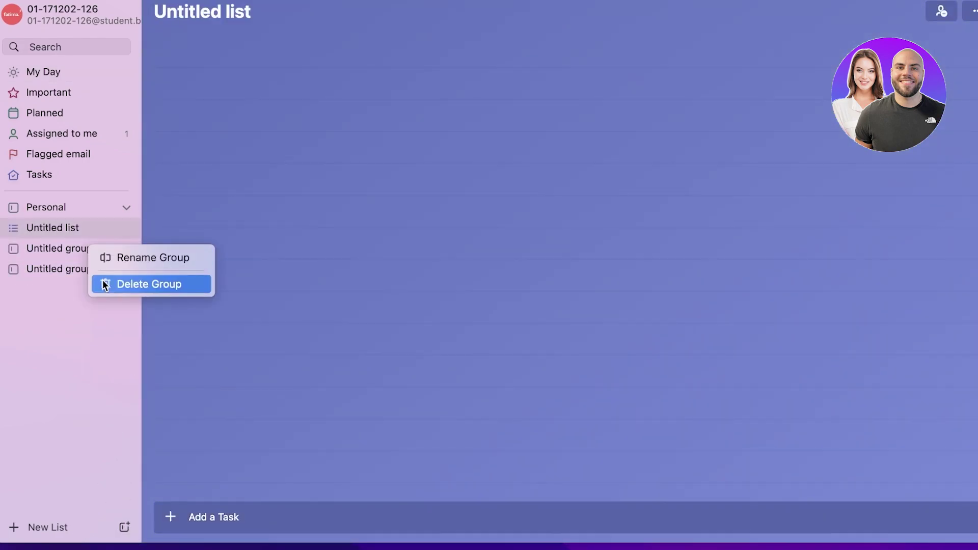
click(105, 284)
right_click(64, 249)
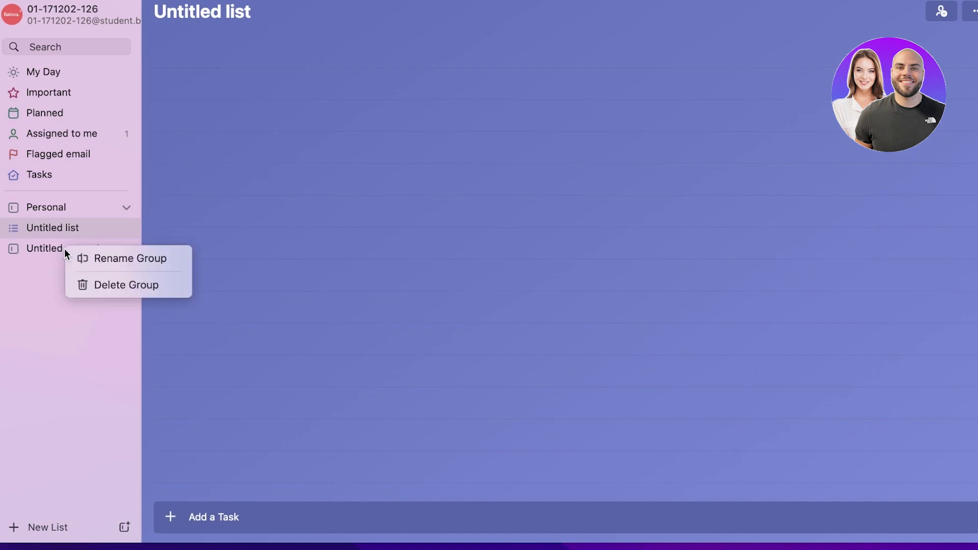
click(74, 258)
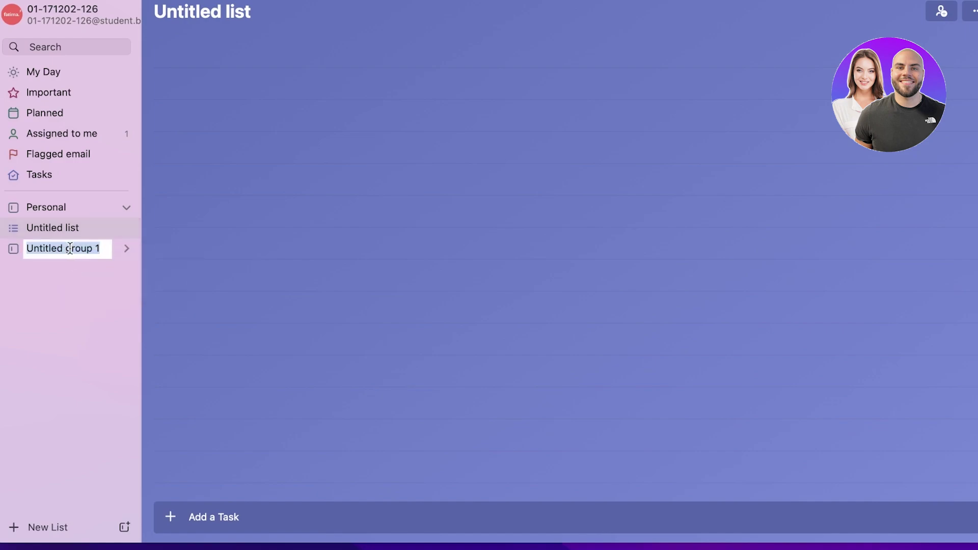
text(Work)
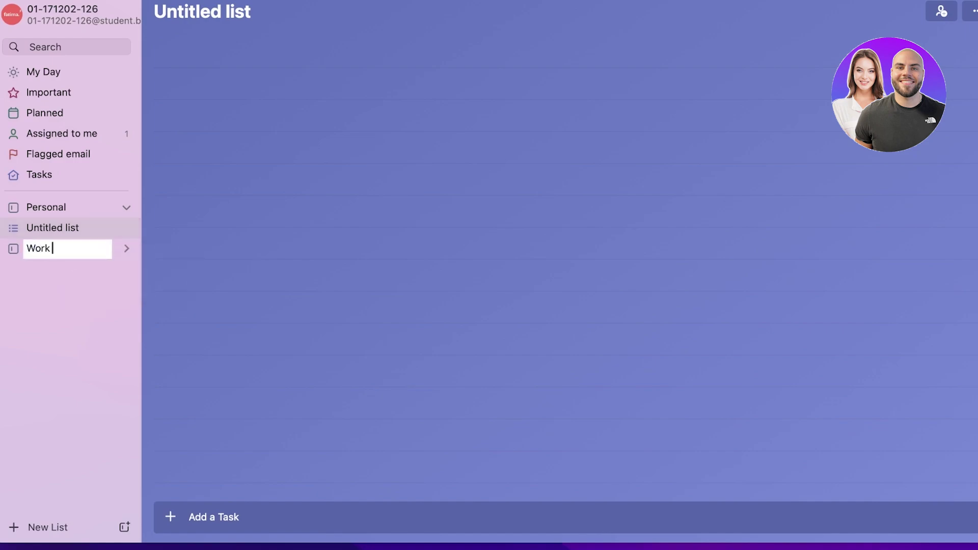
key(Return)
click(51, 527)
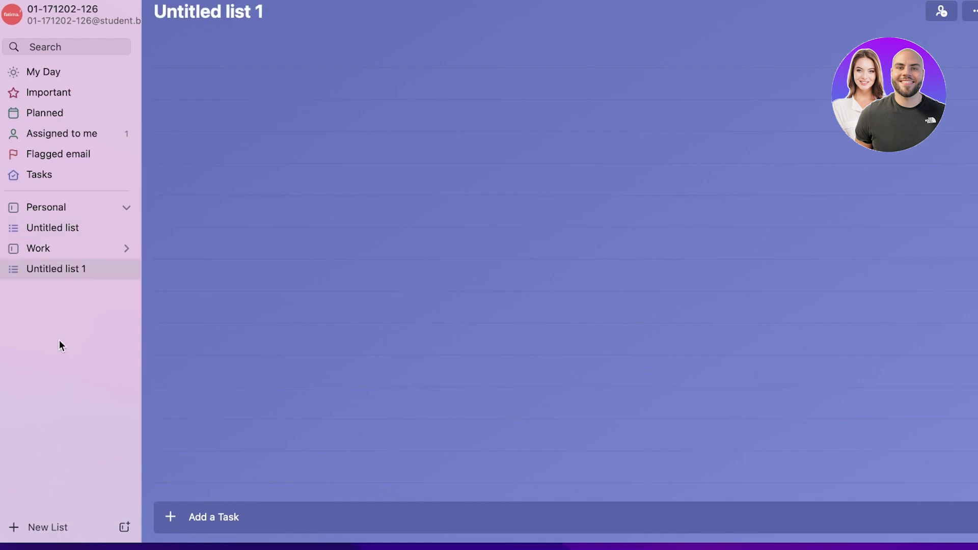
click(65, 206)
- Rename Untitled list to Eventual Tasks
click(48, 230)
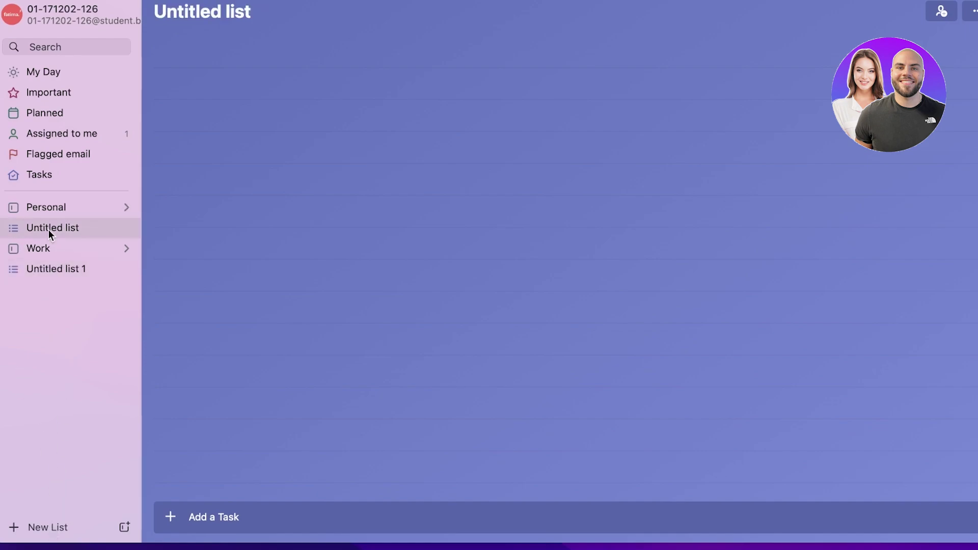
right_click(48, 230)
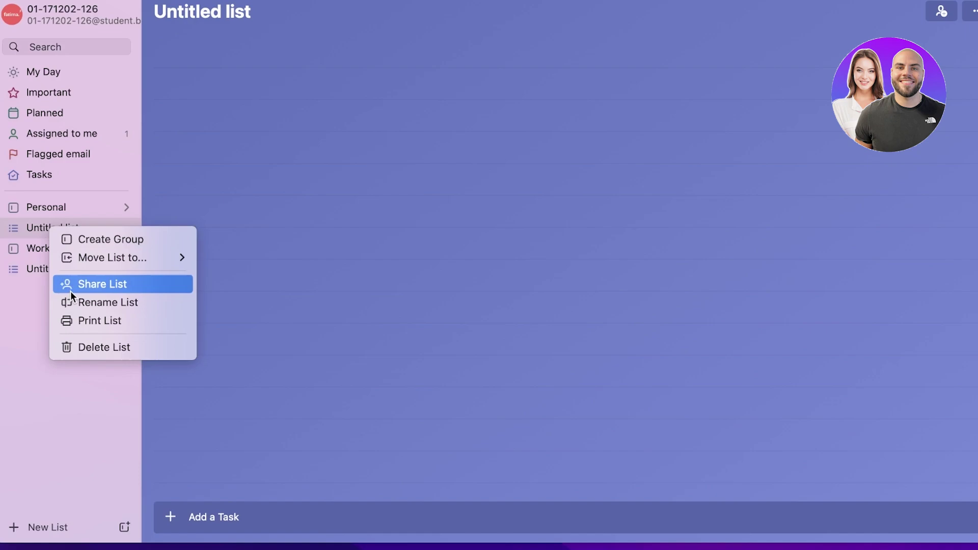
click(70, 305)
key(BackSpace)
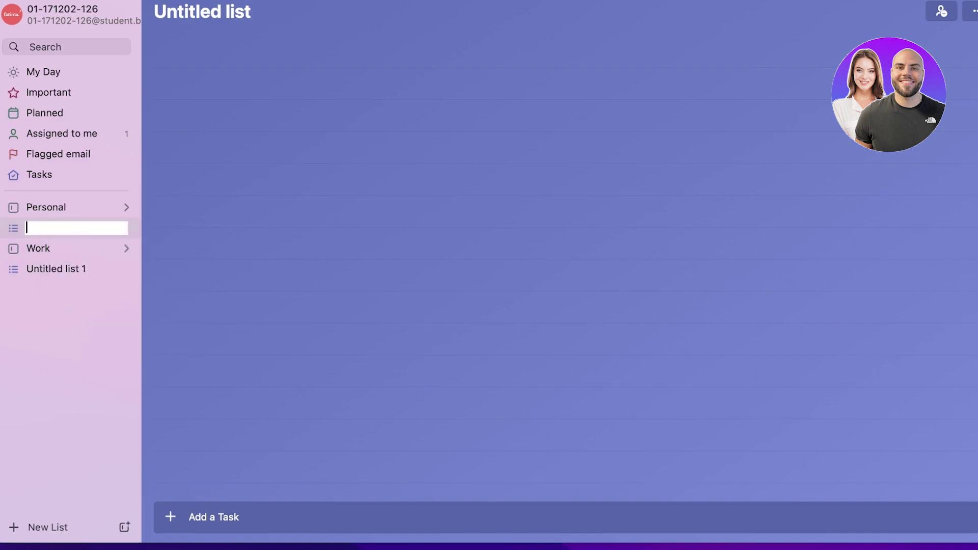
text(A)
key(BackSpace)
text(Eventual A)
key(BackSpace)
text(Tasks)
key(Return)
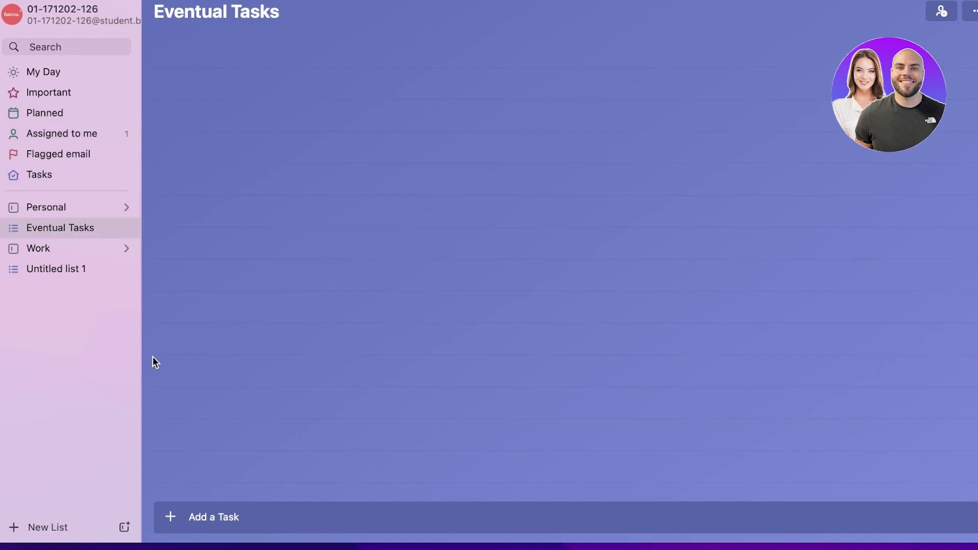
- Rename Untitled list 1 to Warehouse
click(52, 273)
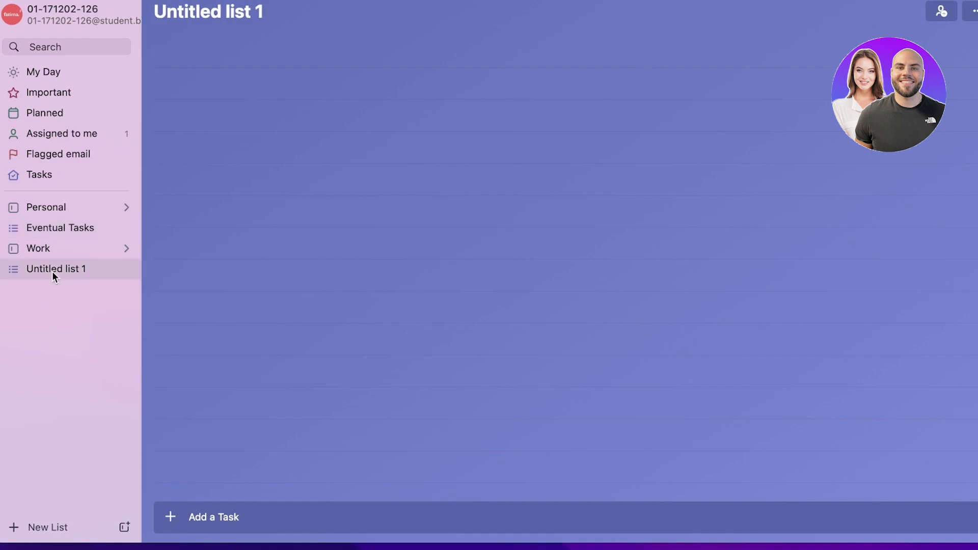
right_click(52, 271)
click(80, 344)
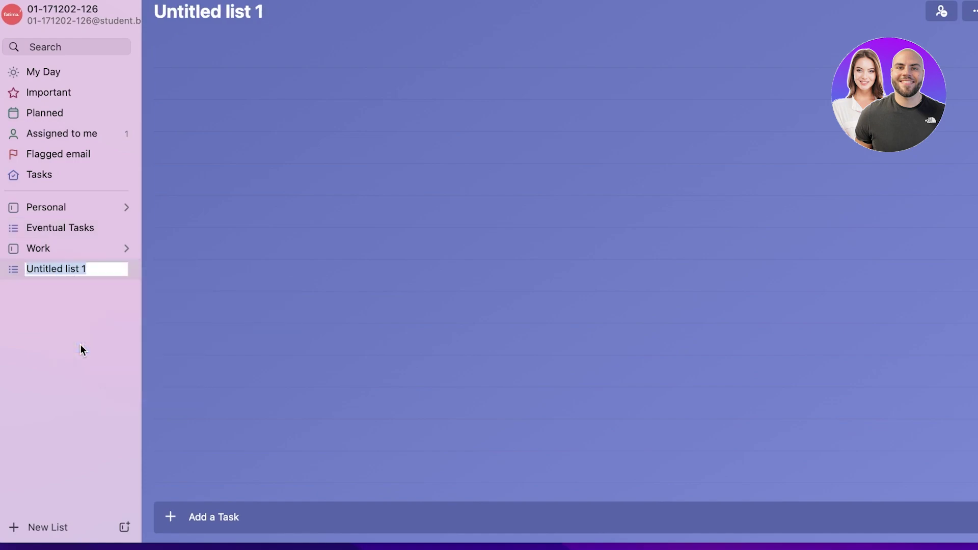
key(BackSpace)
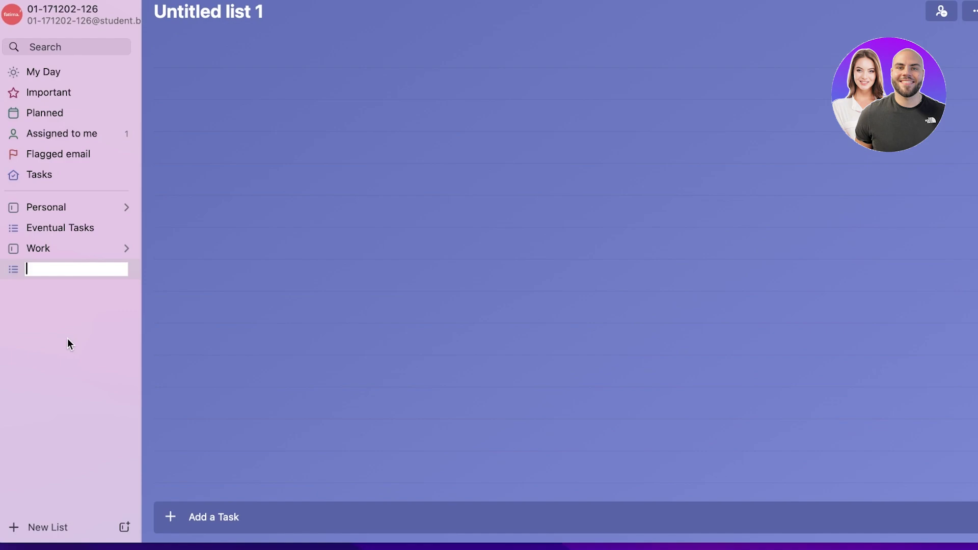
text(Warehouse)
key(Return)
- Create two new lists, delete Untitled list 1, and bring up Untitled list's options
click(60, 525)
click(57, 527)
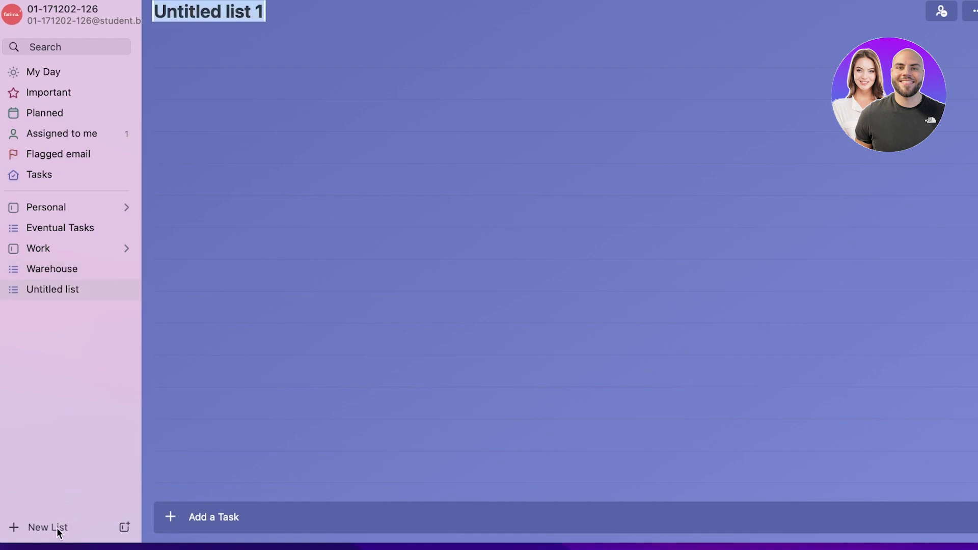
right_click(65, 308)
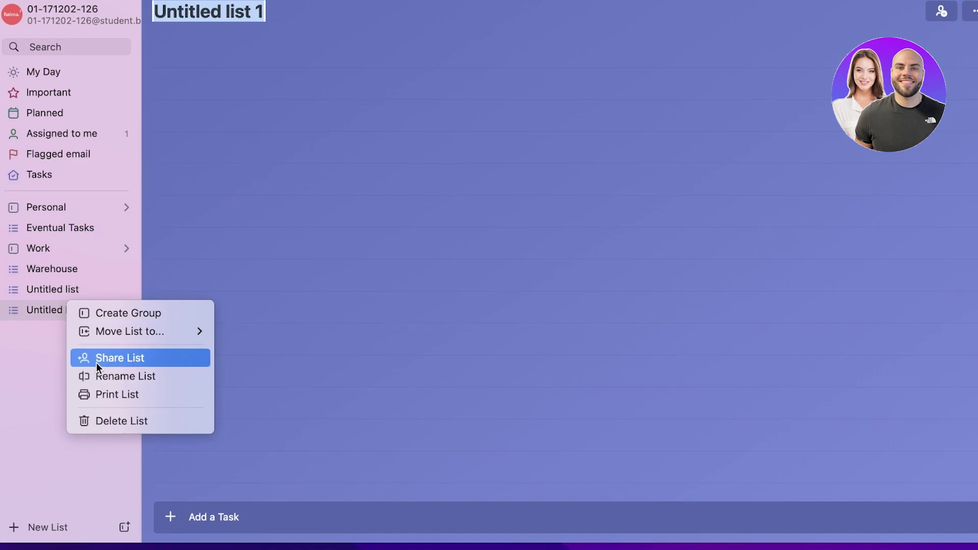
click(100, 419)
click(546, 322)
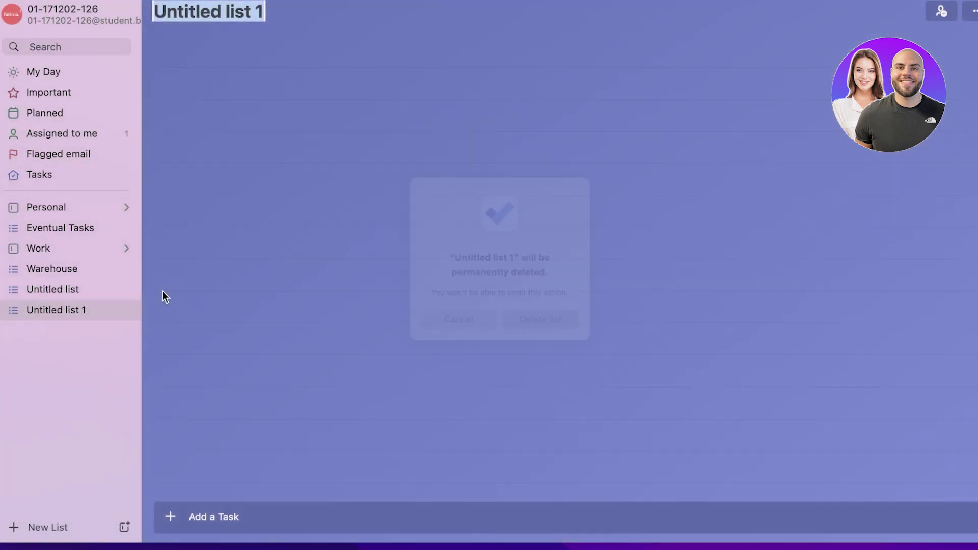
right_click(62, 286)
- Rename the untitled list to Hair Stylist
click(93, 359)
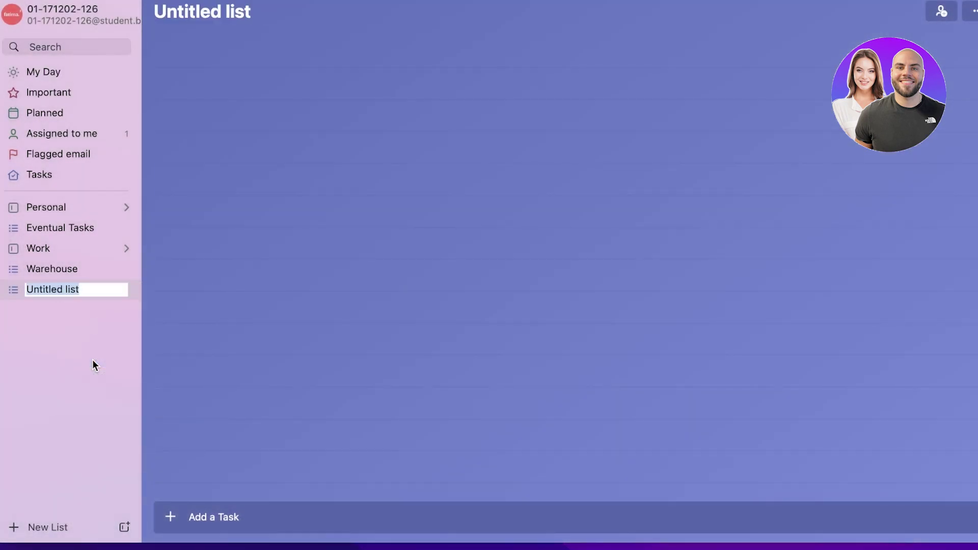
text(A)
key(BackSpace)
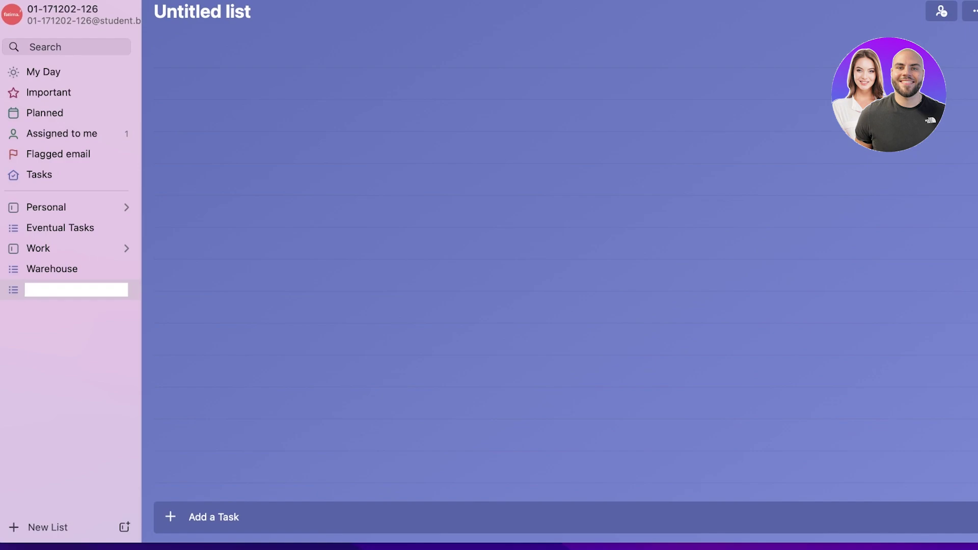
text(Hair Stylist)
key(Return)
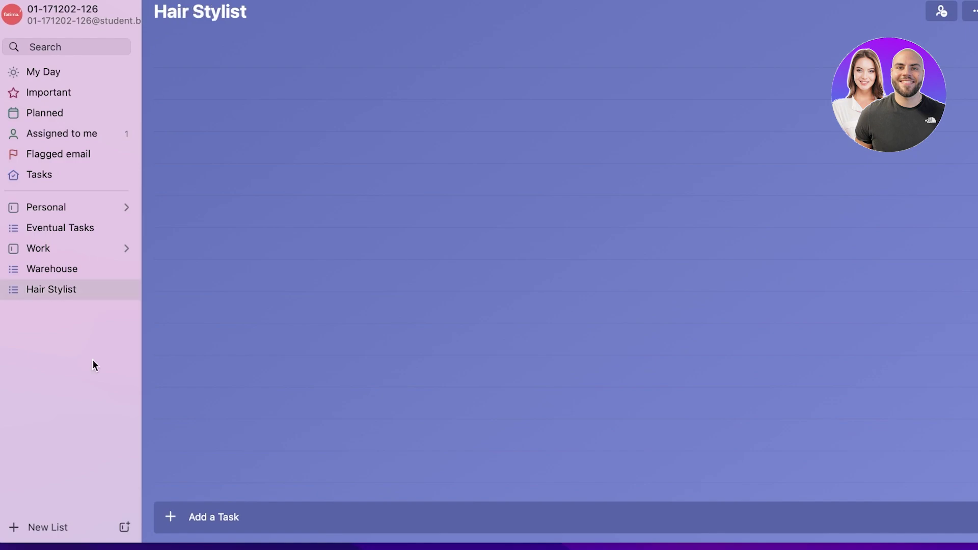
- Check Warehouse and Eventual Tasks, then create and delete an extra untitled list
click(56, 268)
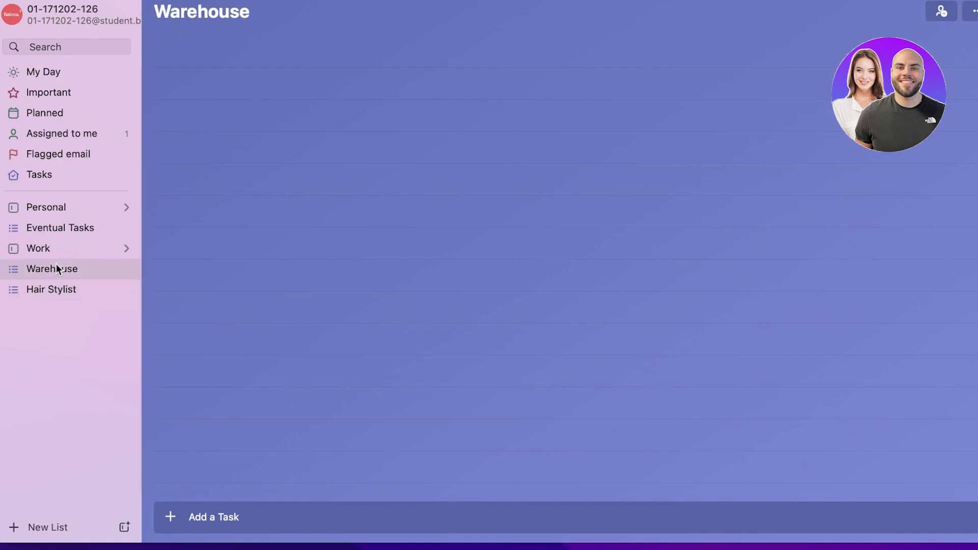
click(88, 229)
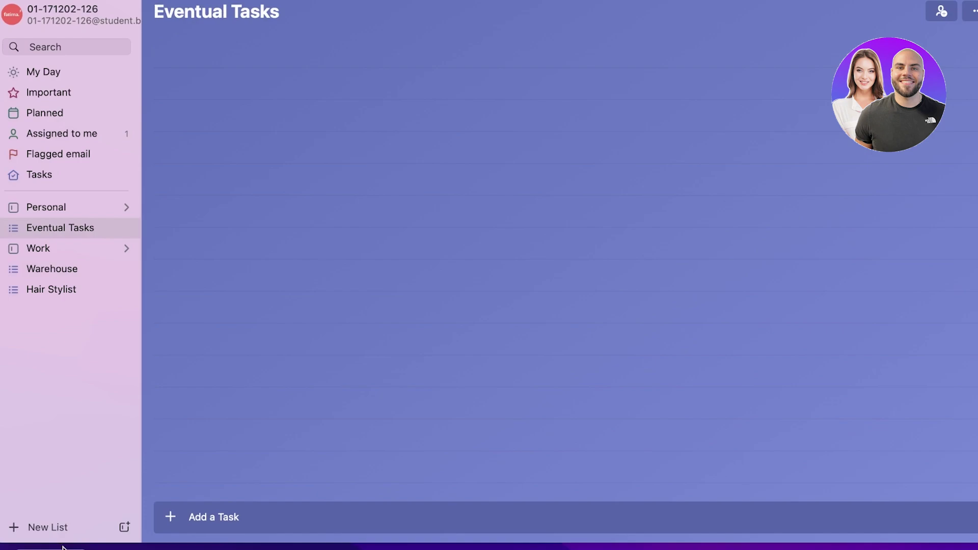
click(65, 527)
right_click(77, 309)
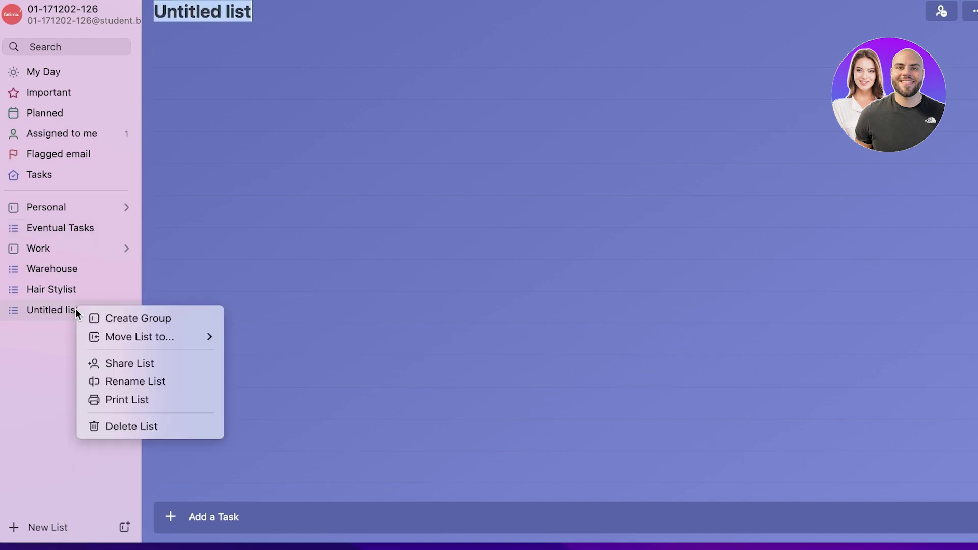
click(129, 426)
click(542, 325)
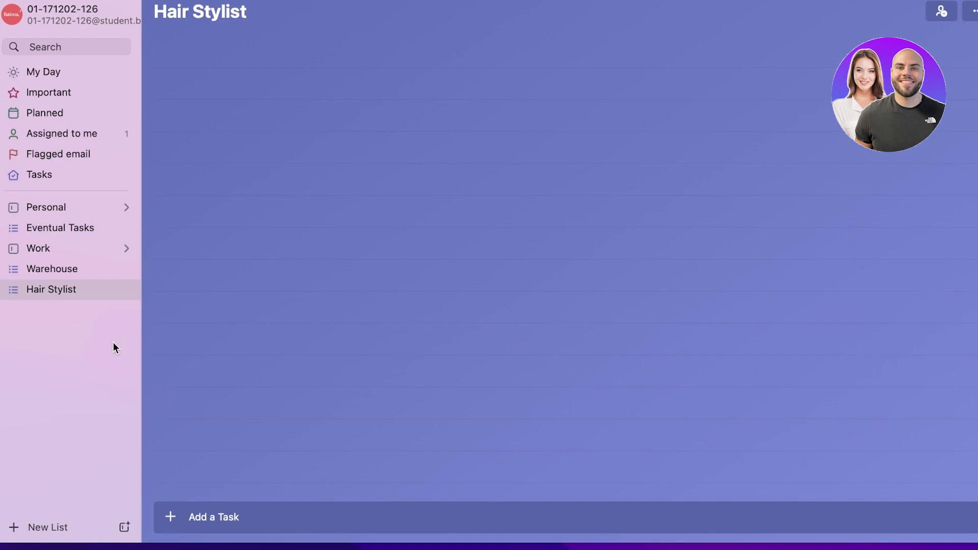
- Add a 'Clean my closet' task to Eventual Tasks
click(57, 228)
click(233, 517)
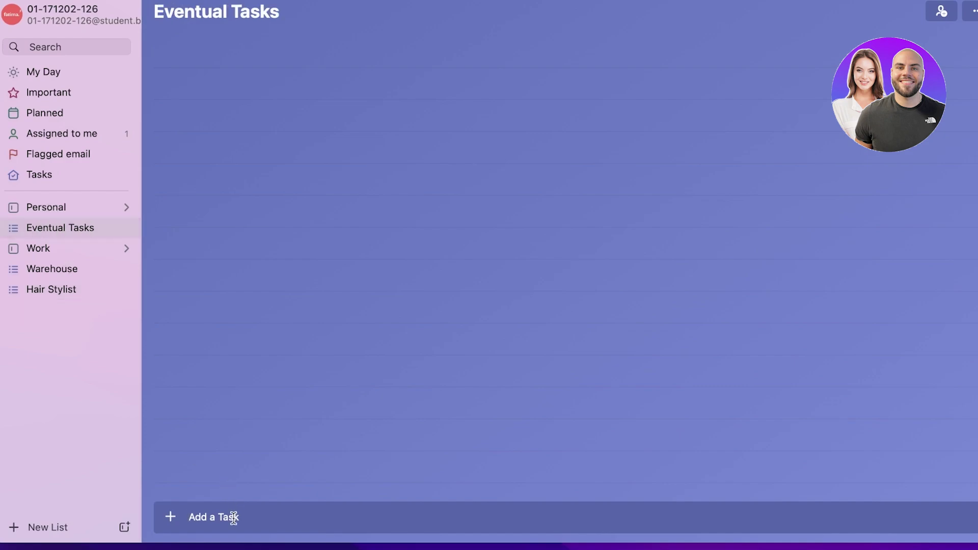
text(Clean my closet)
key(Return)
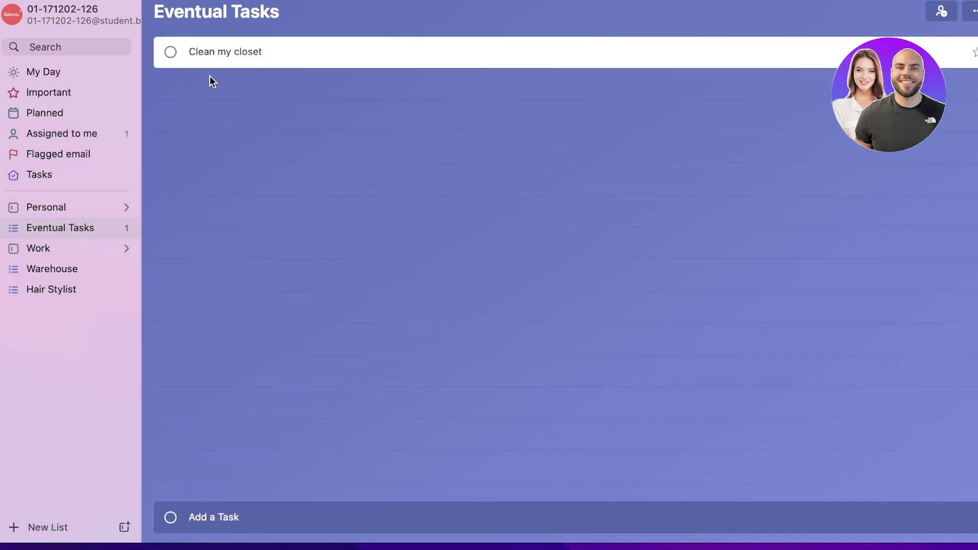
- Give Clean my closet a 'clean my dresser' step and start a second step
click(239, 61)
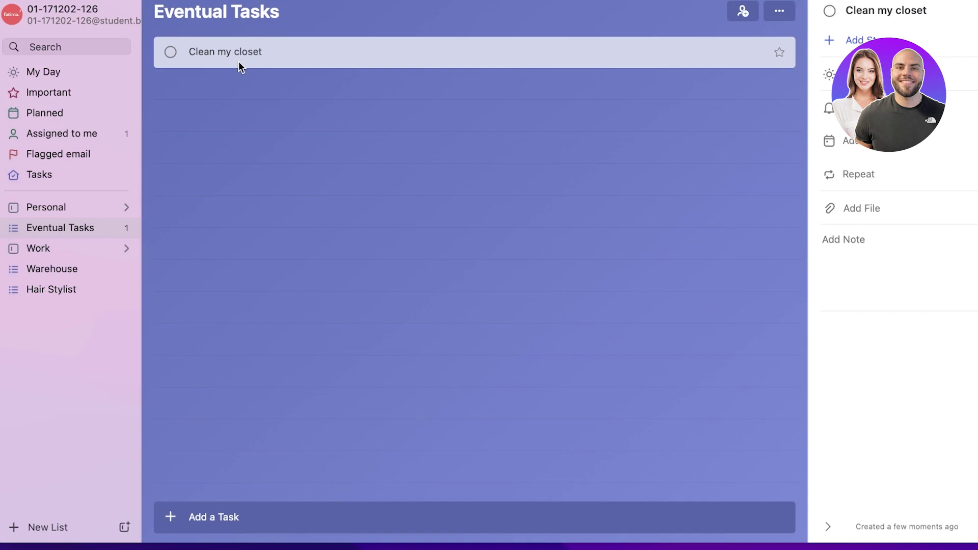
click(877, 38)
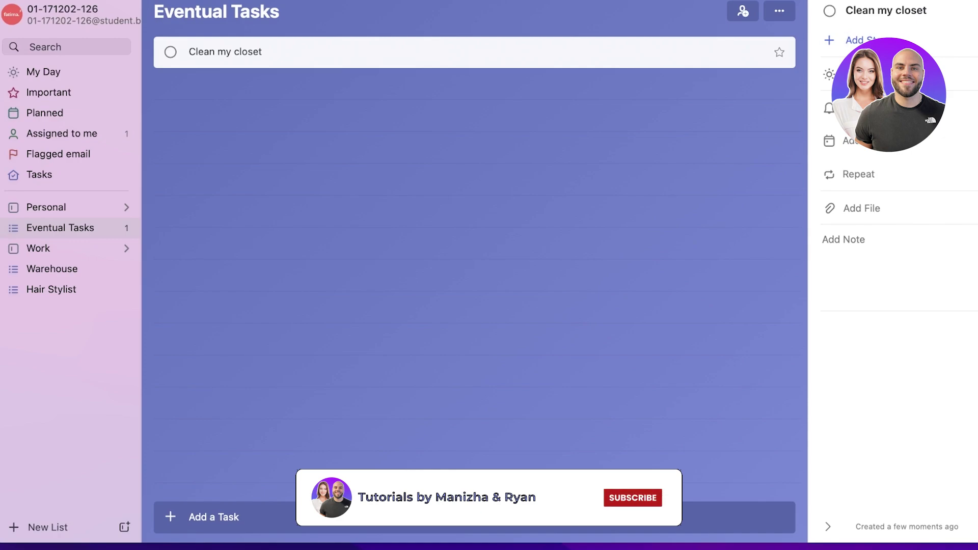
text(clean)
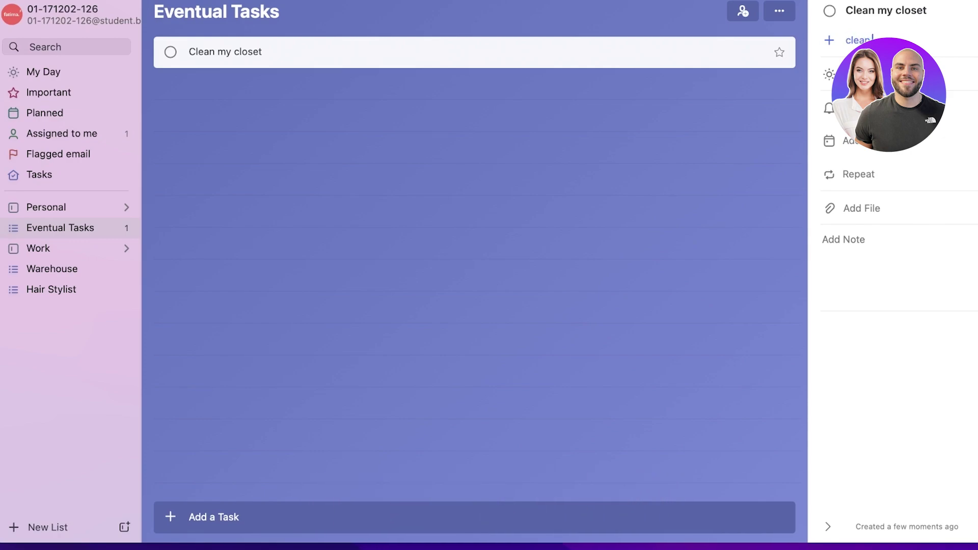
text( my dresser)
key(Return)
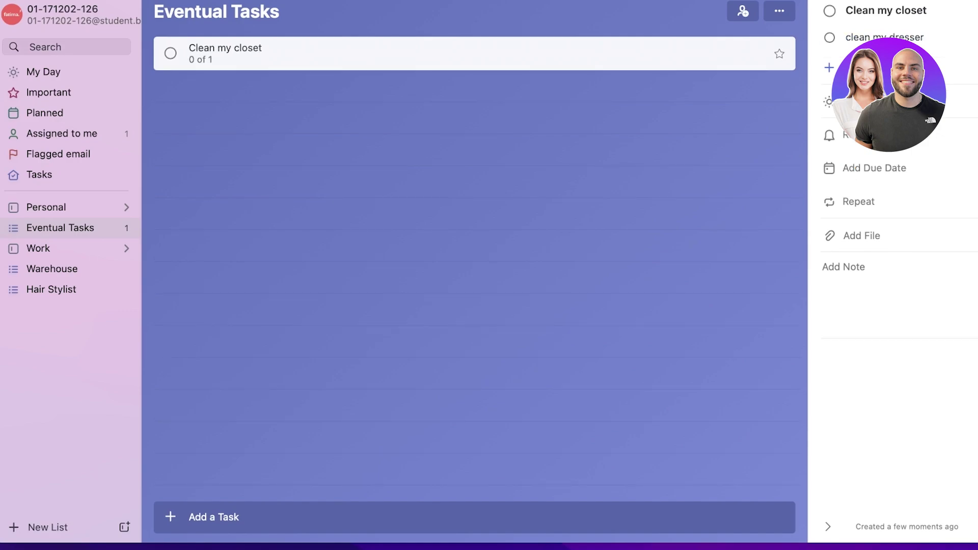
key(Return)
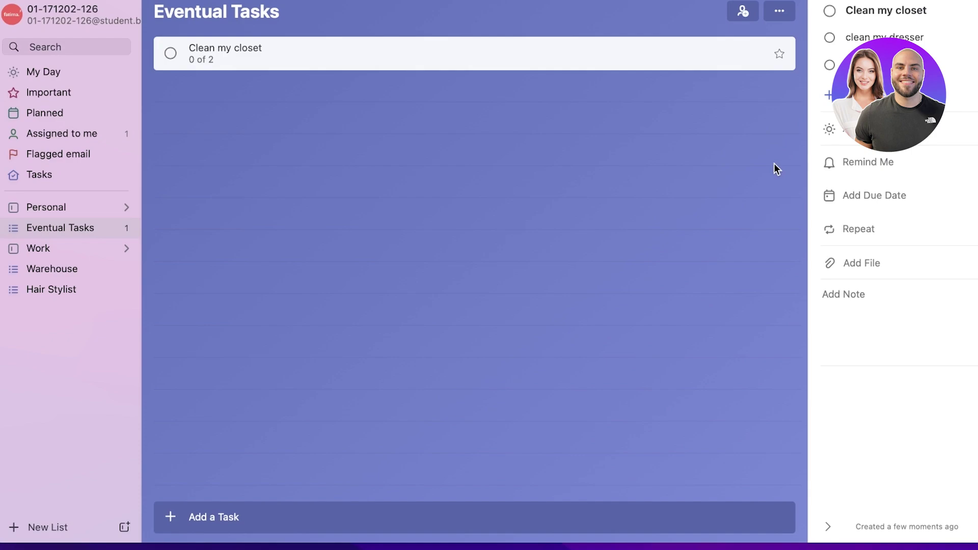
- Try My Day, reminder, due date and repeat options without keeping any, then start a Warehouse task
click(845, 136)
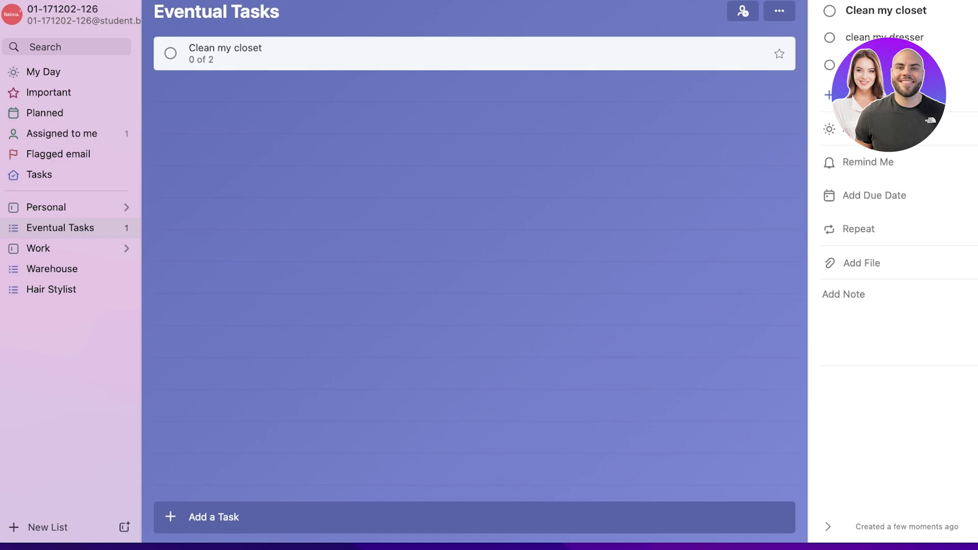
click(970, 131)
click(891, 162)
click(923, 200)
click(853, 233)
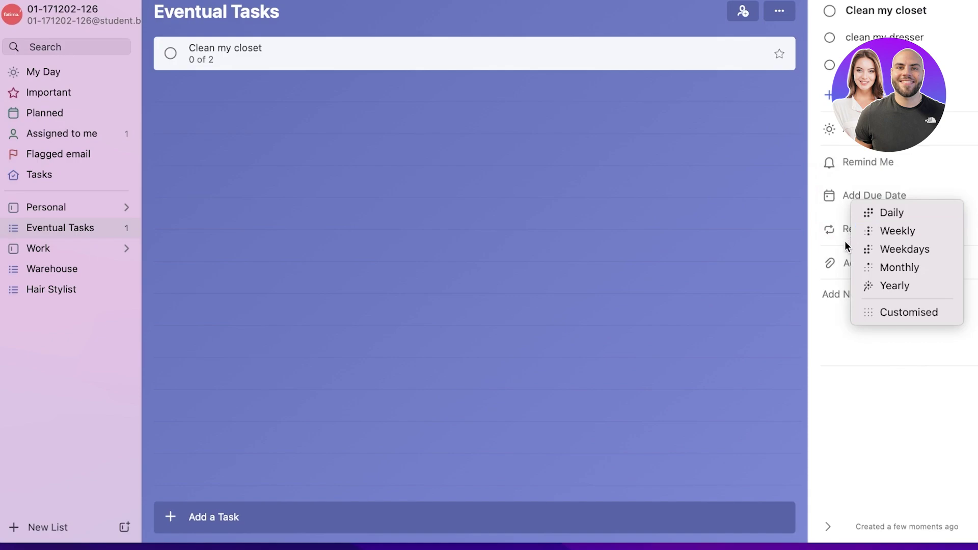
click(854, 413)
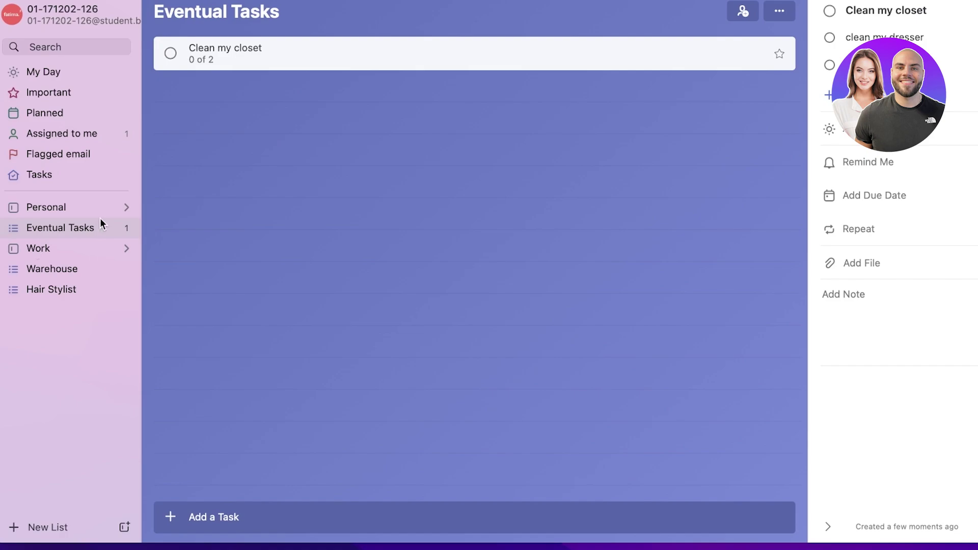
click(30, 270)
click(311, 518)
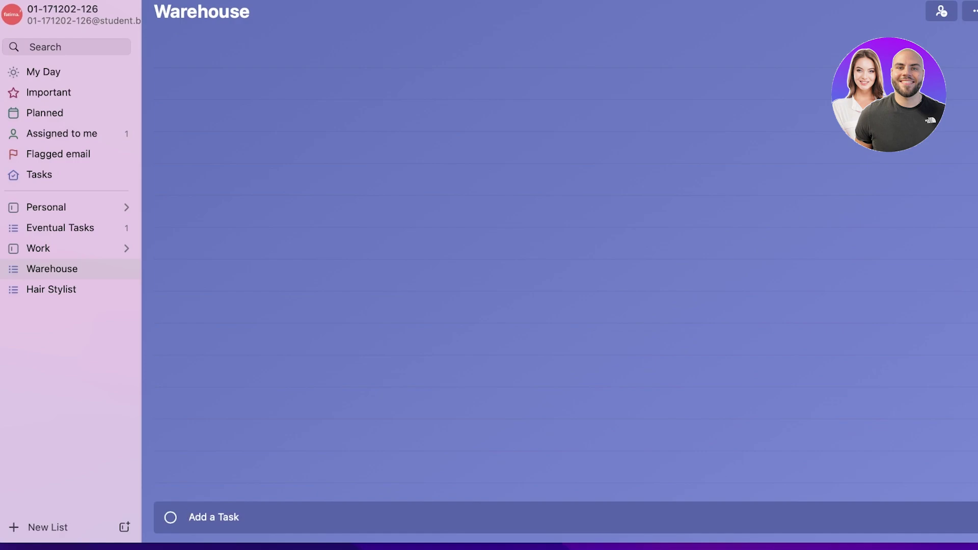
- Add 'Organize cardboard section' to the Warehouse list and open its details
text(Organize cardboard section)
key(Return)
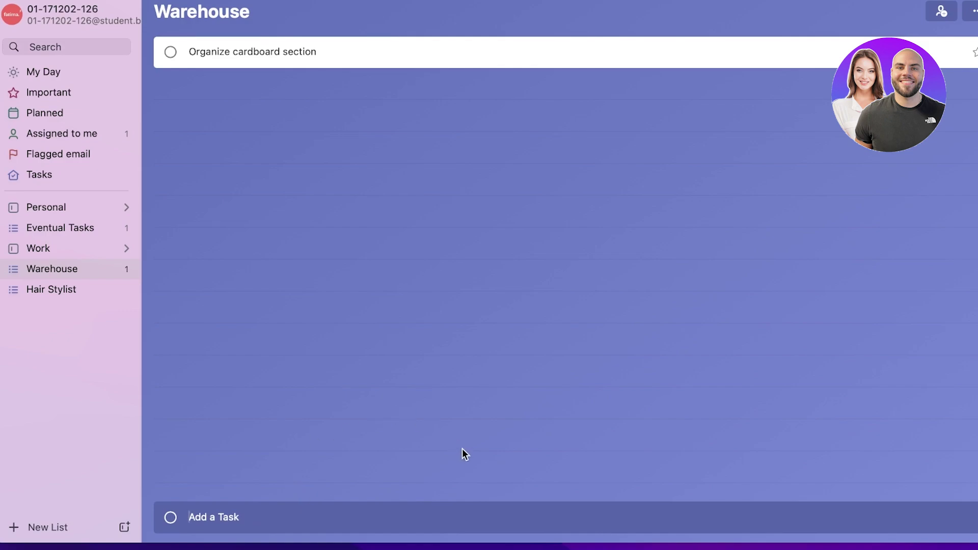
click(548, 50)
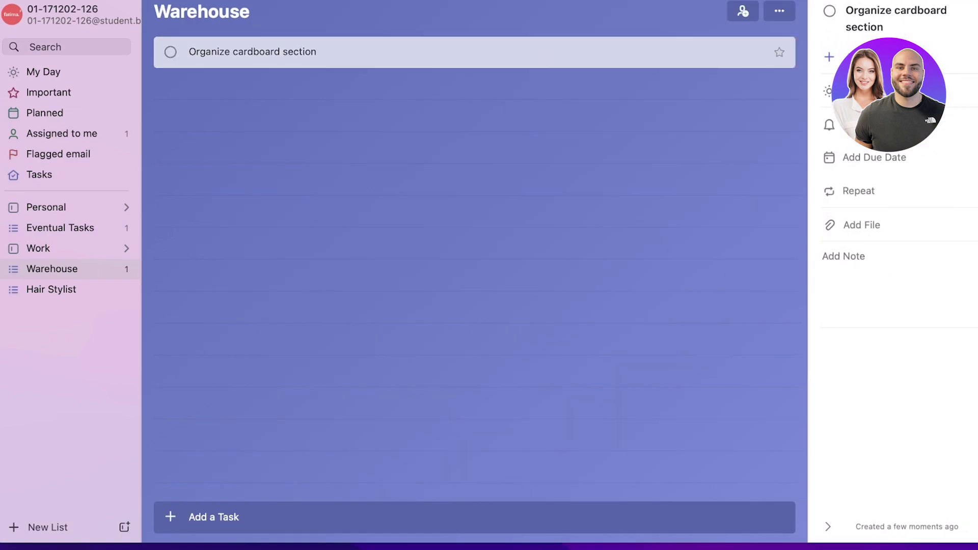
- Make the task repeat every 15 days with a customised interval
click(867, 195)
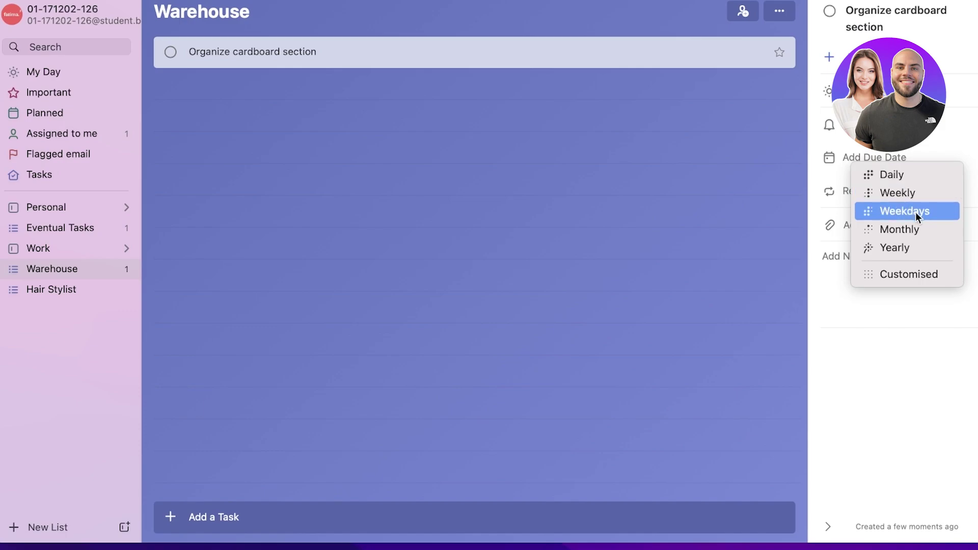
click(909, 273)
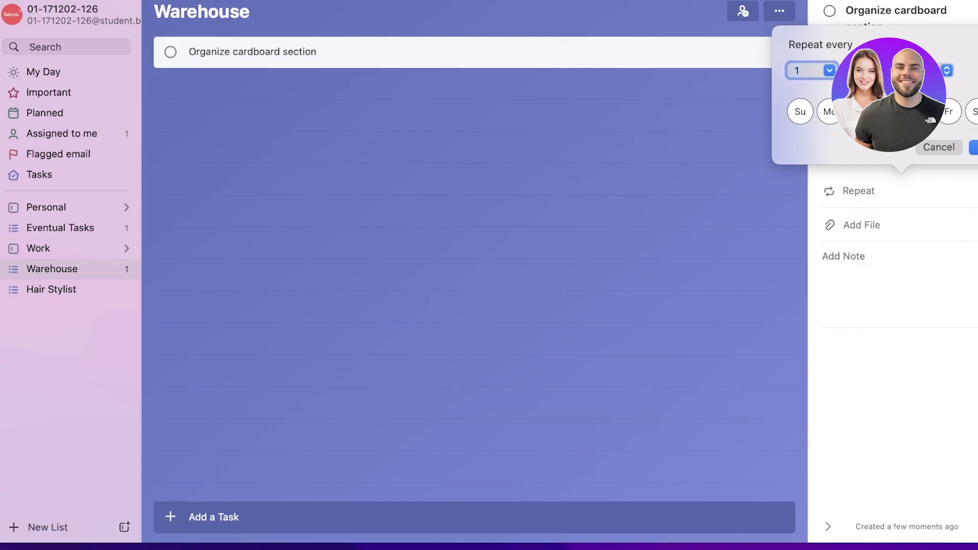
click(829, 72)
click(829, 72)
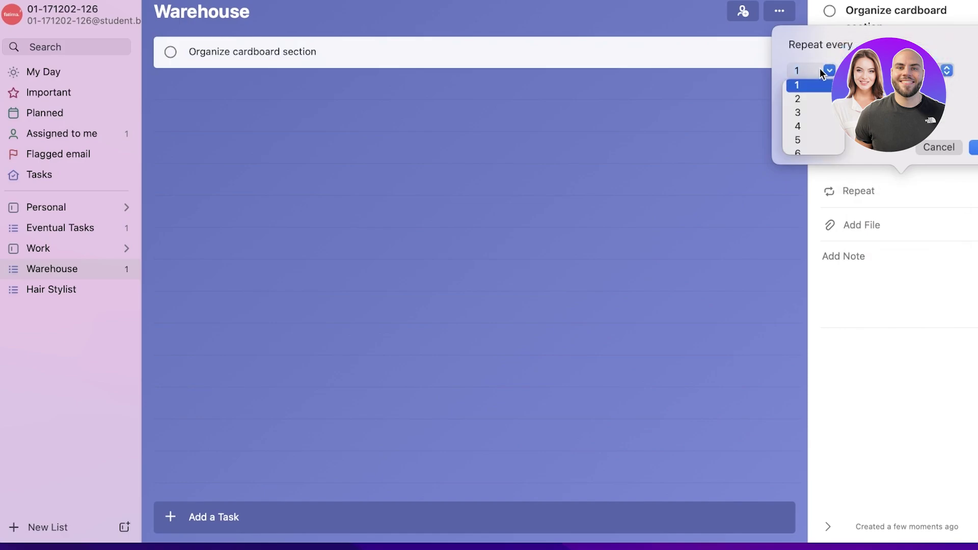
scroll(805, 109, down, 8)
click(806, 107)
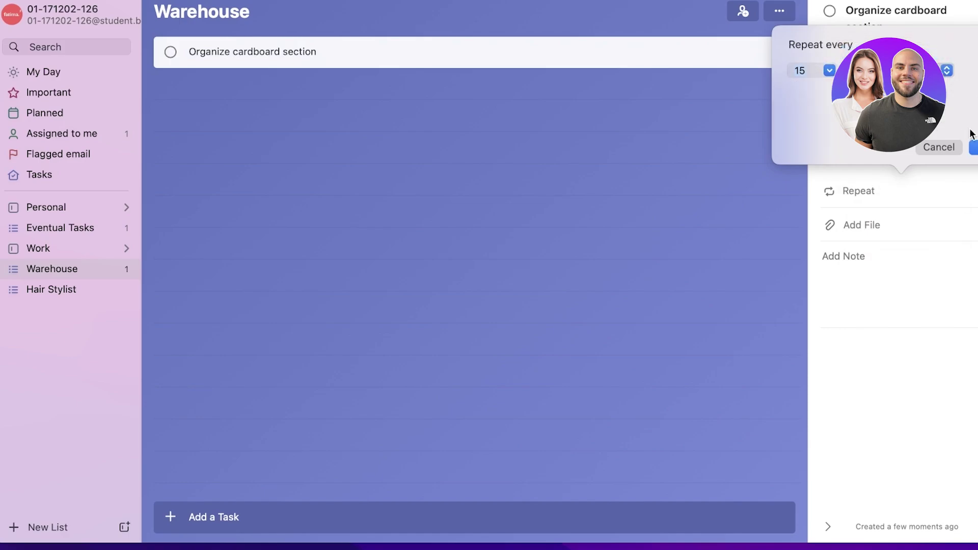
click(973, 147)
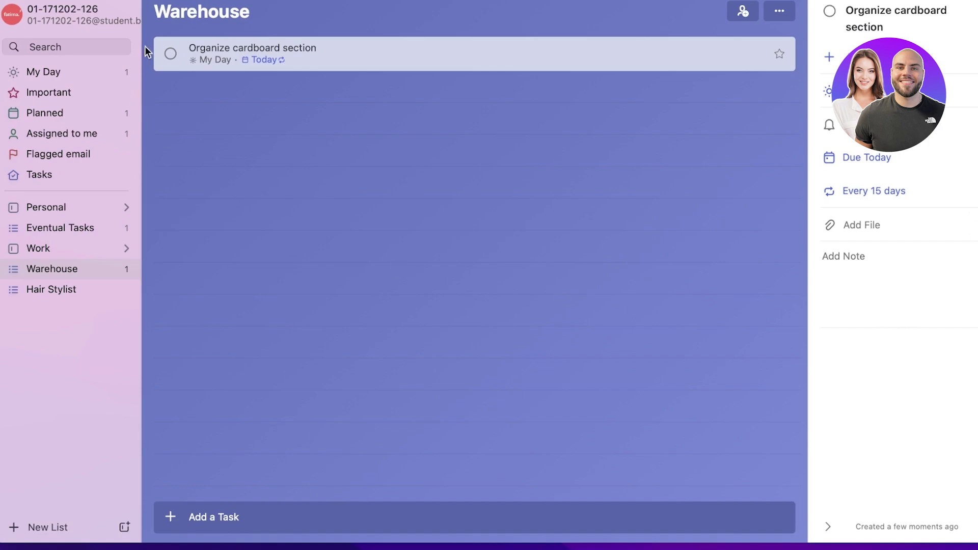
- Remove the task from My Day and set its due date to 30 July
click(958, 93)
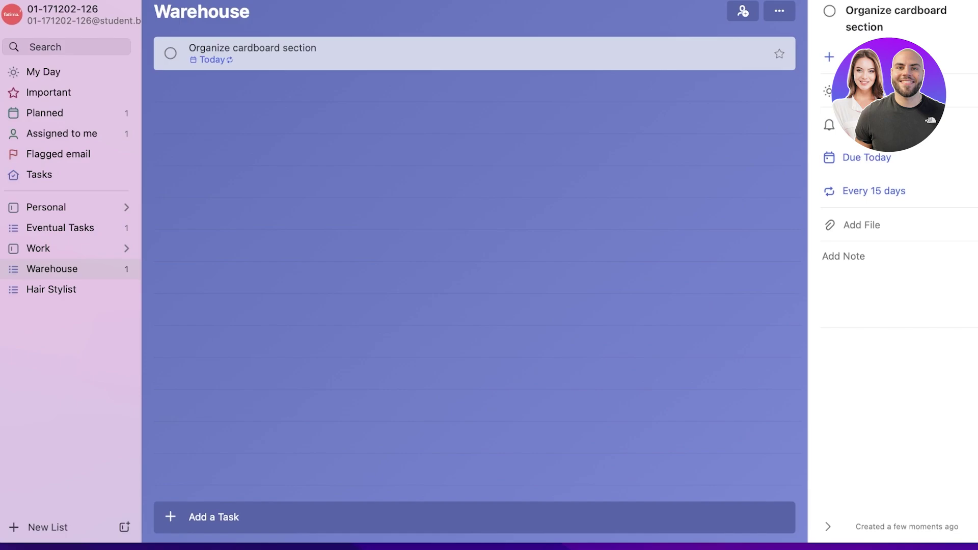
click(888, 158)
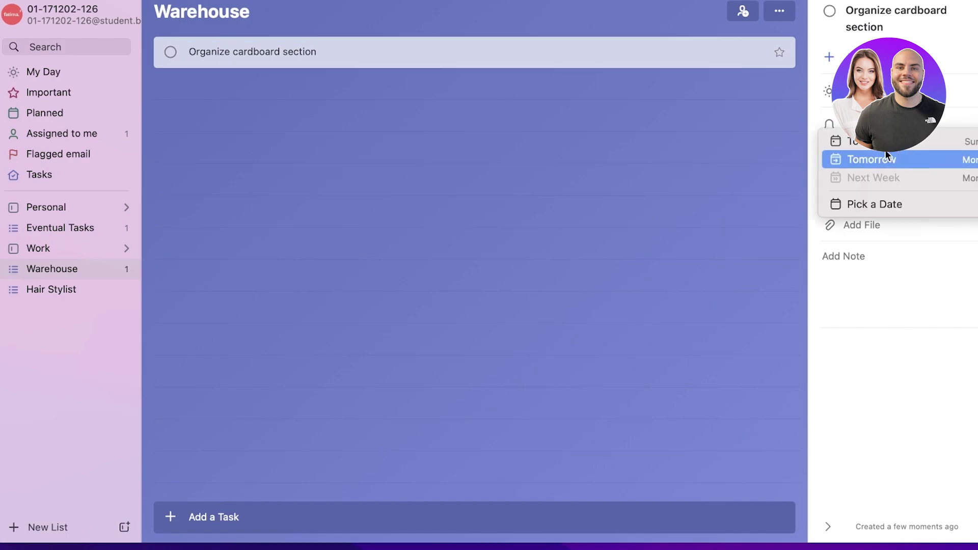
click(822, 205)
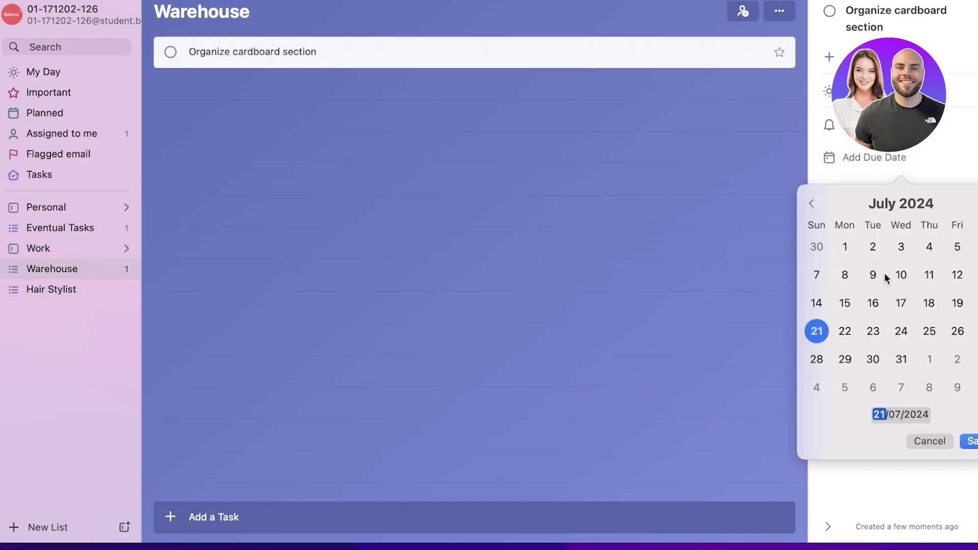
click(880, 359)
click(969, 441)
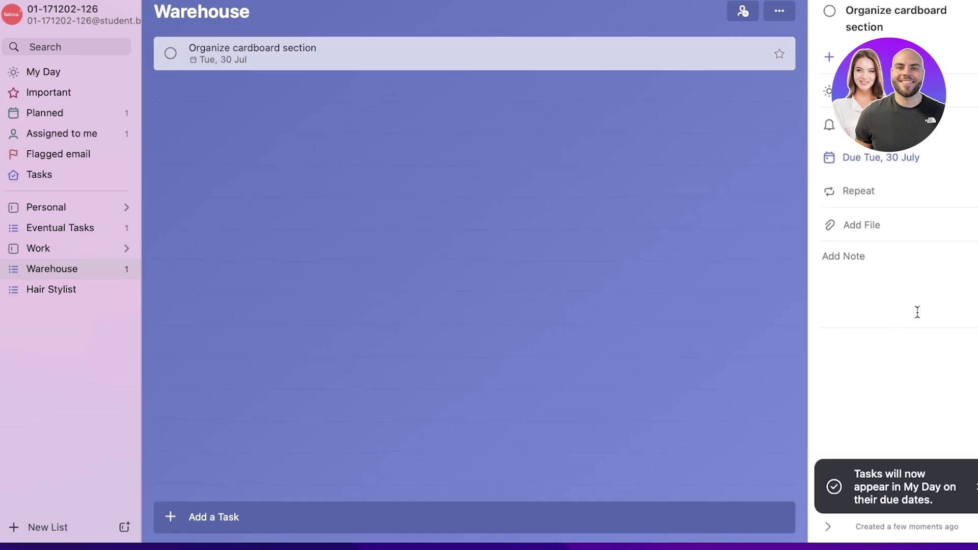
- Reconfirm the customised repeat interval so the task recurs every 15 days
click(875, 192)
click(893, 279)
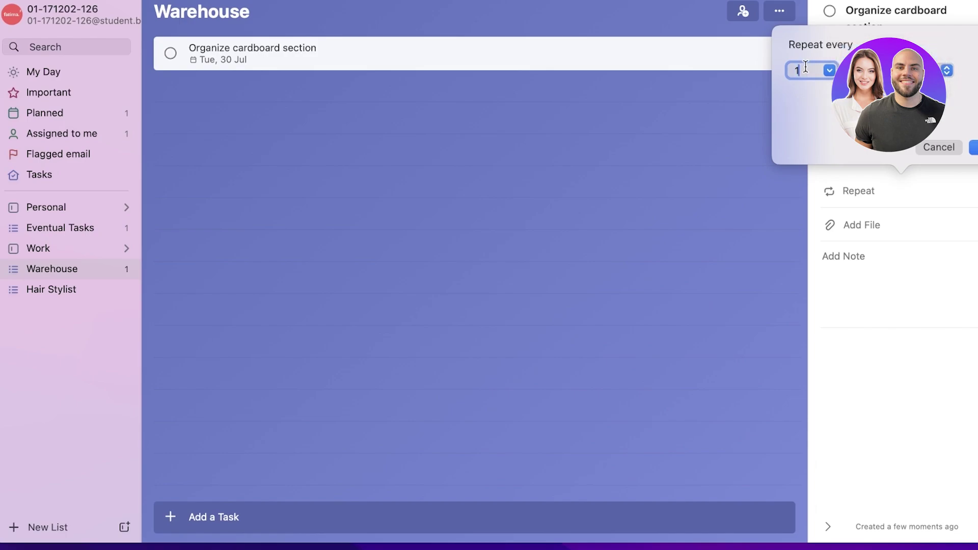
text(5)
key(Return)
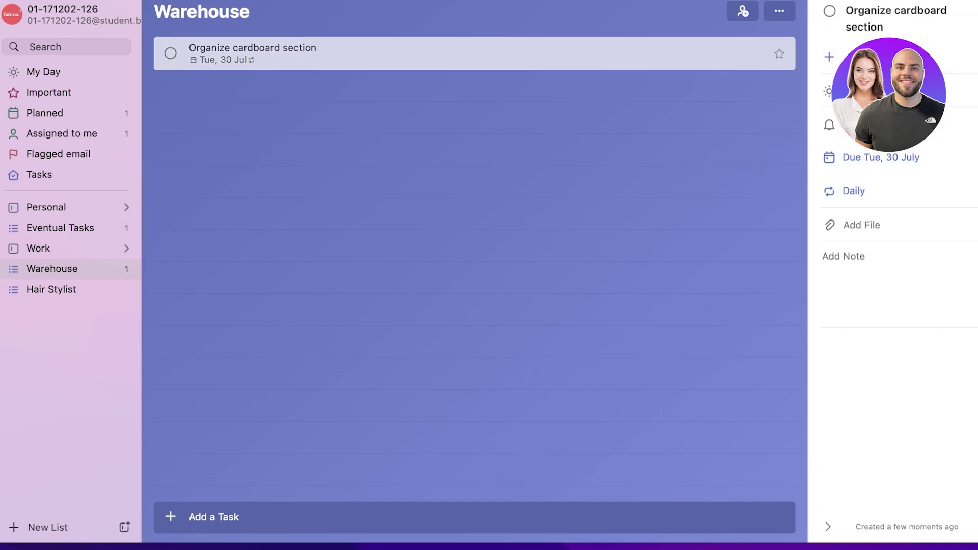
- Cancel attaching a file to the task and switch to the Hair Stylist list
click(860, 224)
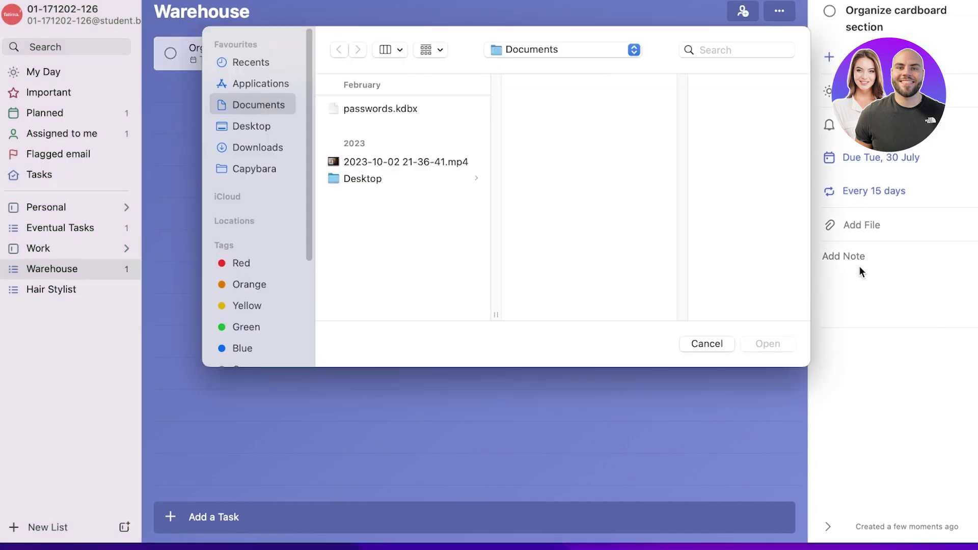
click(710, 344)
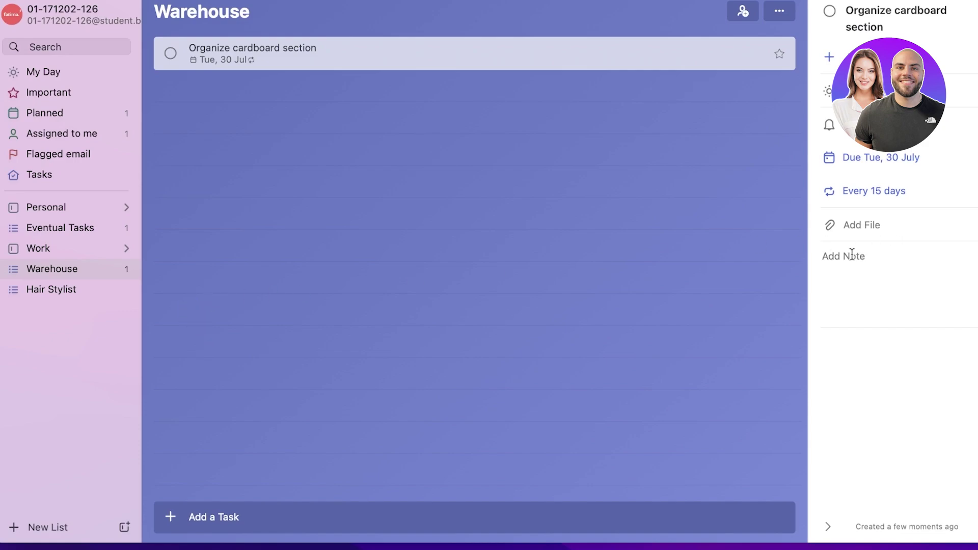
click(39, 290)
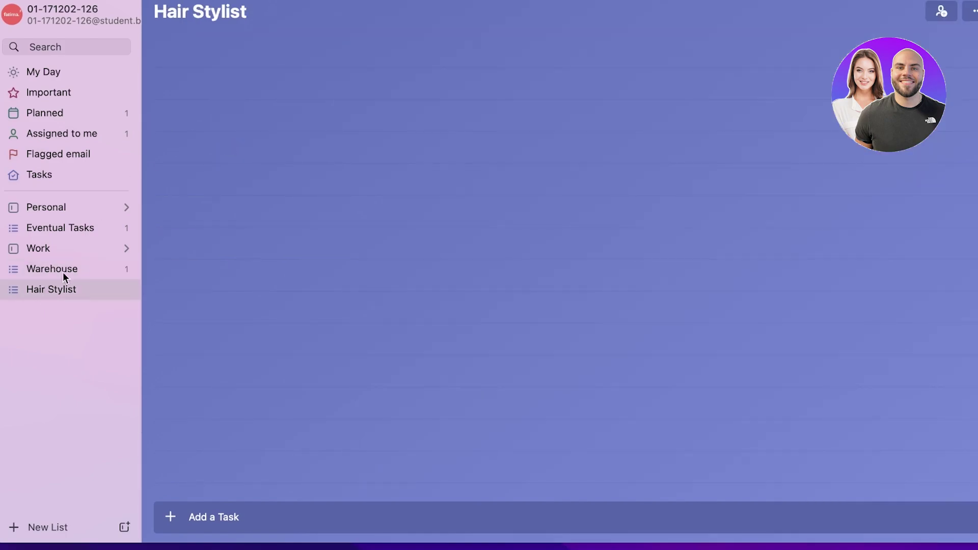
- Open and close the Hair Stylist sharing and list options without inviting anyone
click(939, 13)
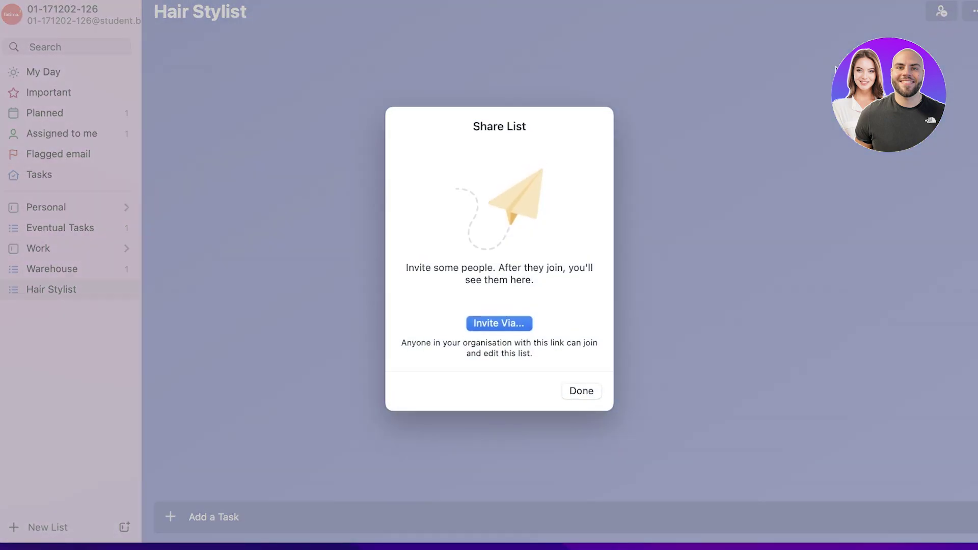
click(582, 390)
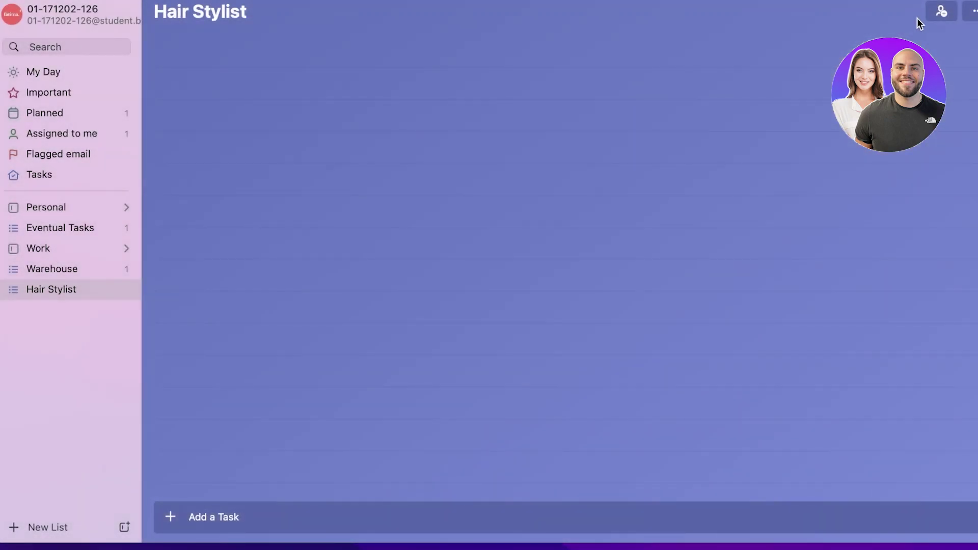
click(939, 12)
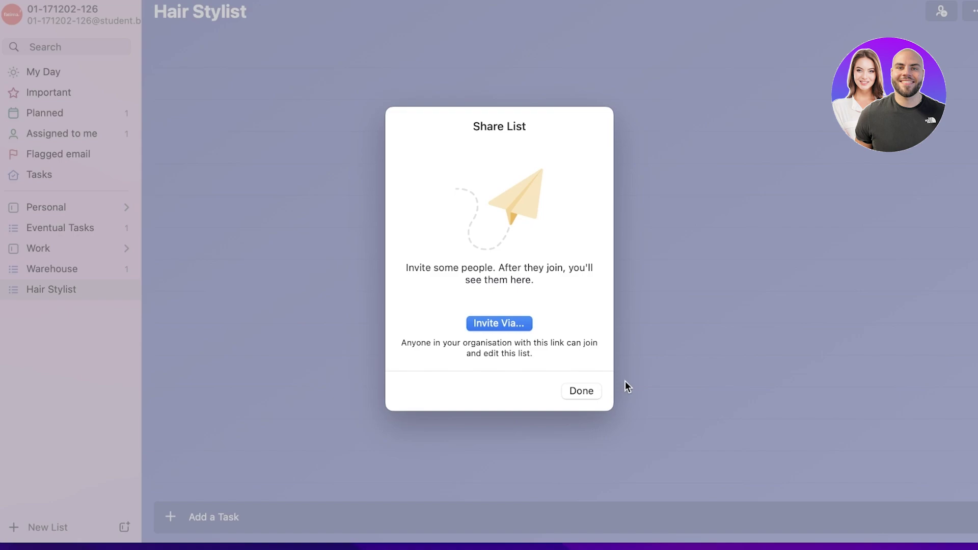
click(581, 390)
click(972, 10)
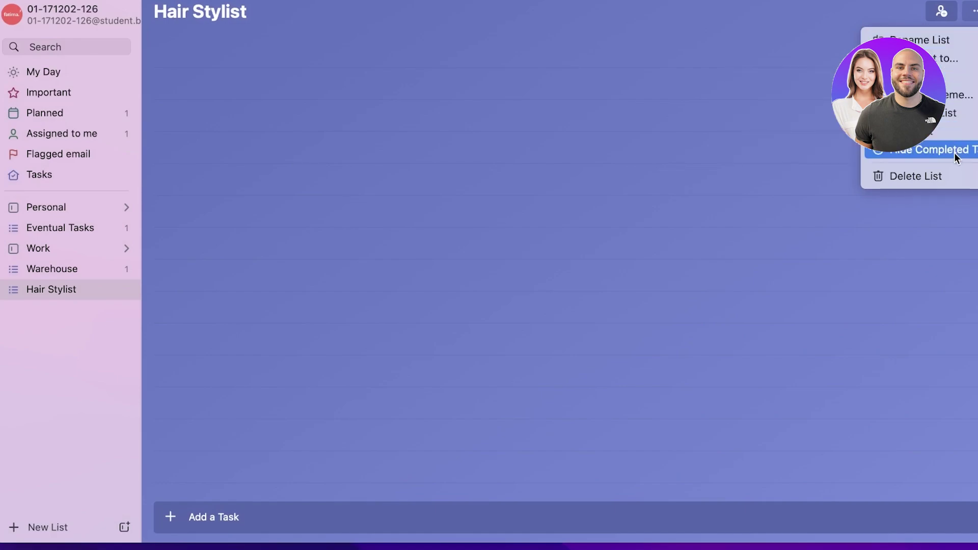
click(59, 251)
- Complete Organize cardboard section in Warehouse (next due Wed 14 Aug), then view Assigned to me
click(63, 270)
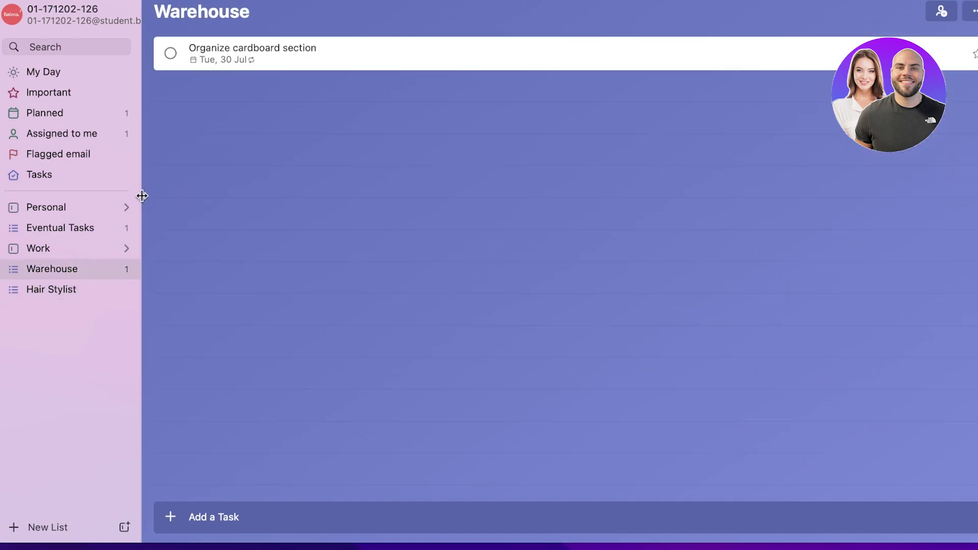
click(171, 53)
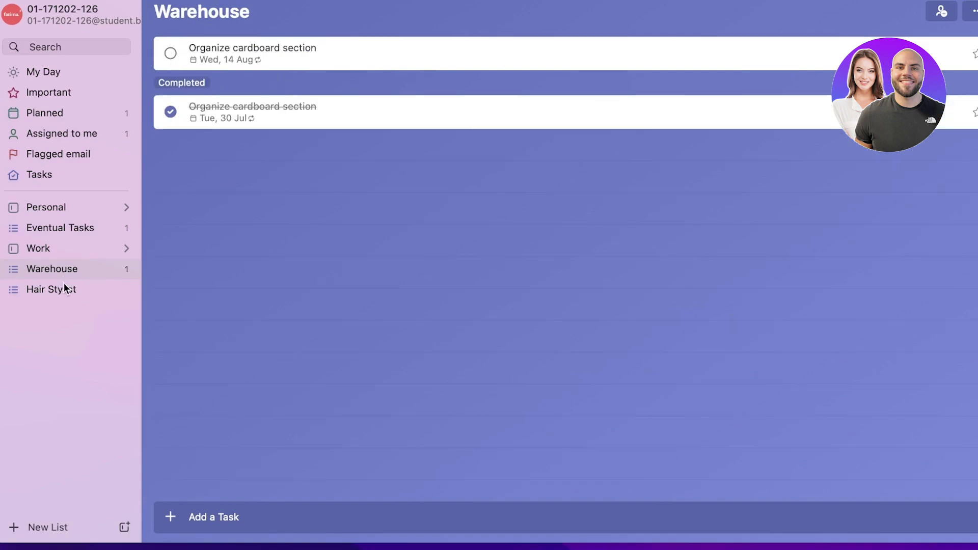
click(51, 138)
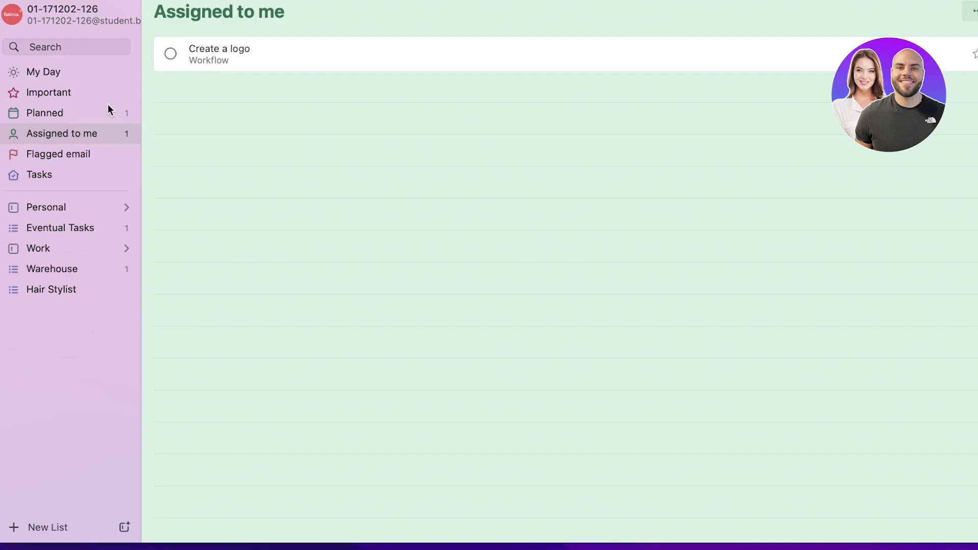
- Add Organize cardboard section to My Day from the suggested tasks
click(100, 65)
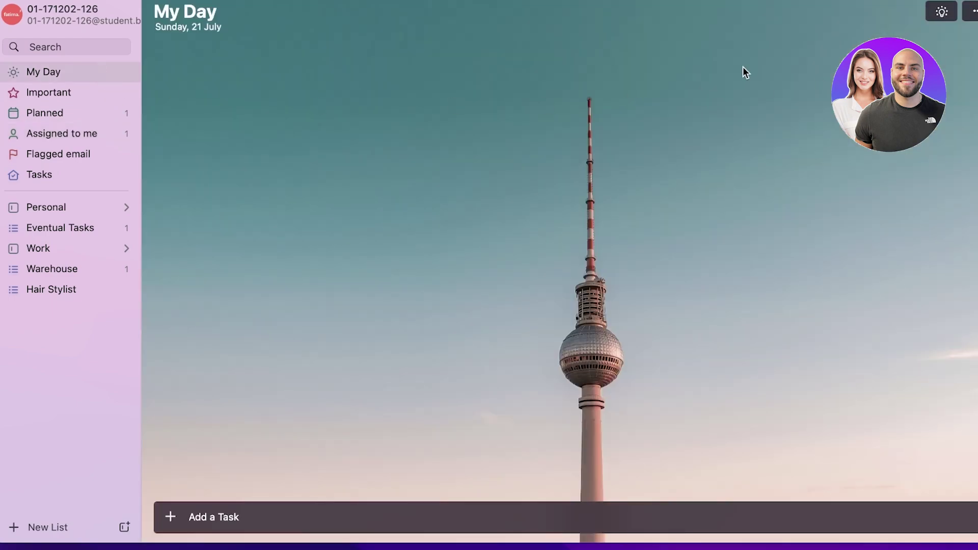
click(942, 11)
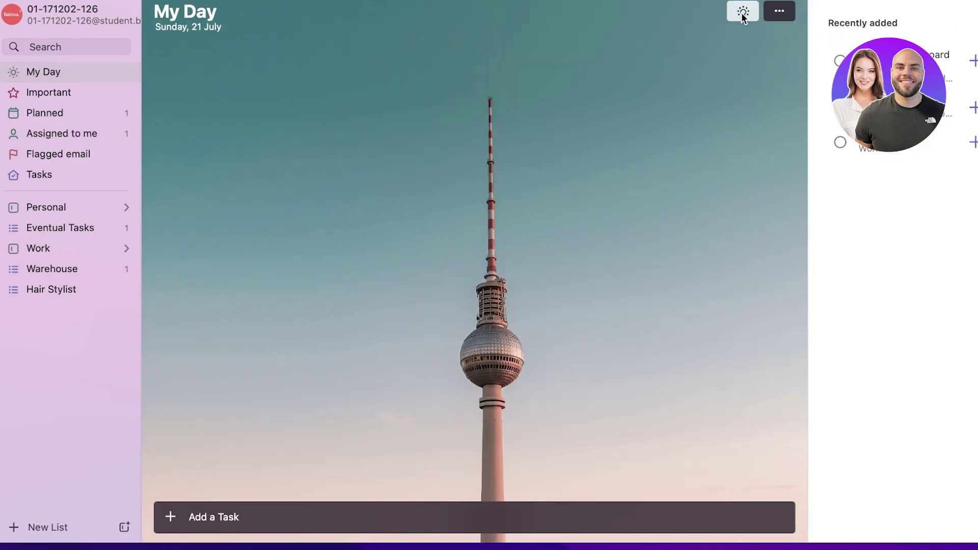
drag(886, 64, 515, 91)
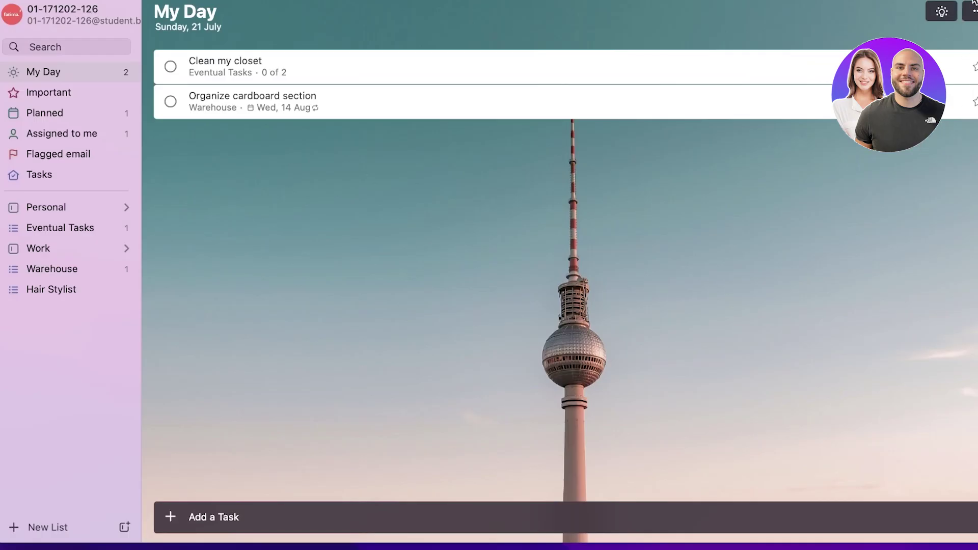
- Change the My Day theme to the pale lavender/pink colour swatch
click(971, 11)
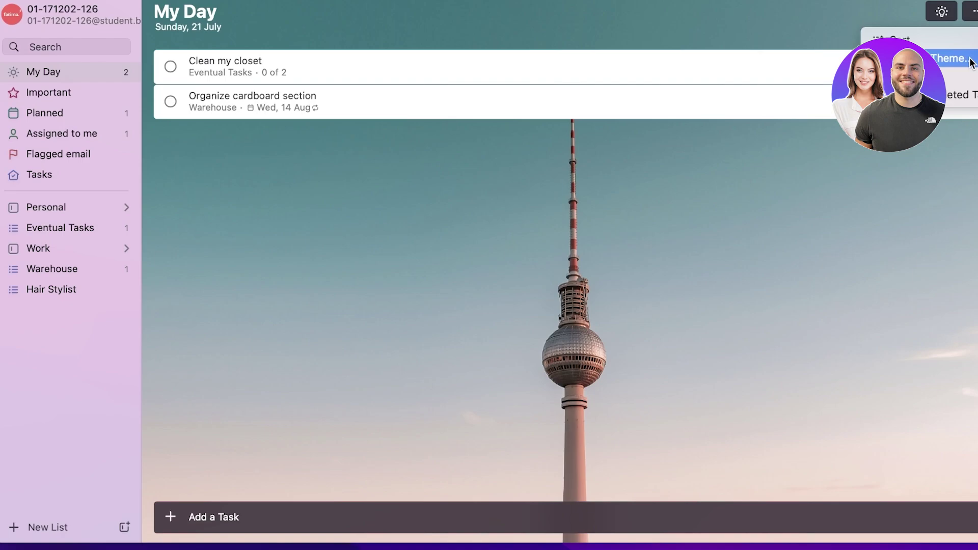
click(950, 58)
click(877, 160)
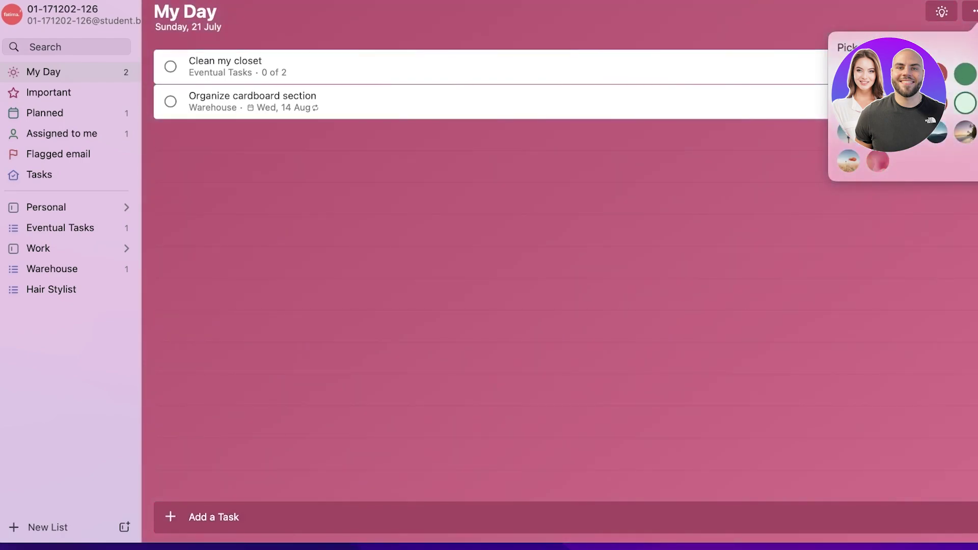